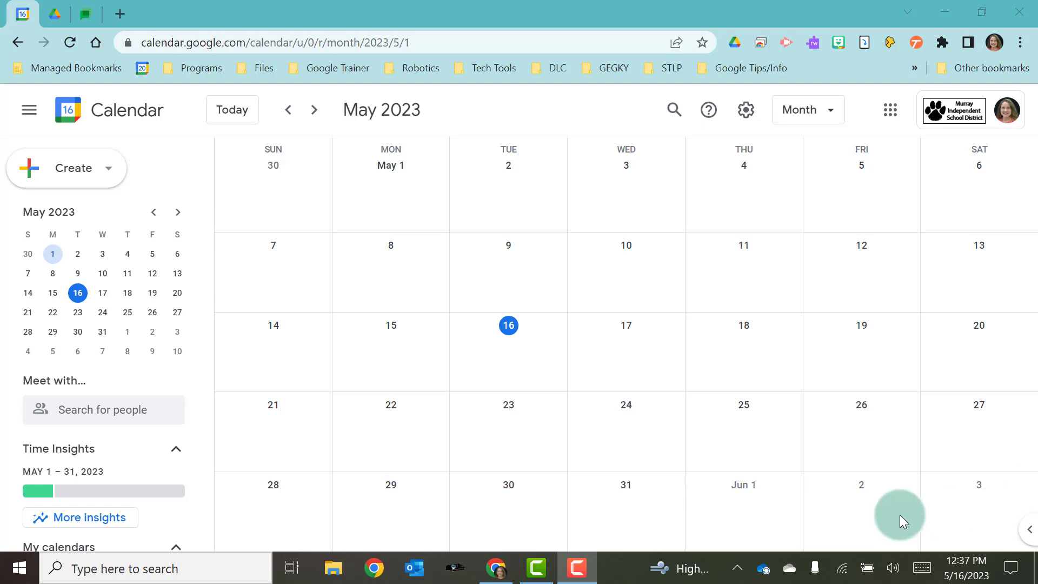
# Review the quick event form for May 24 and the list of entry types that can be created.
pyautogui.click(658, 436)
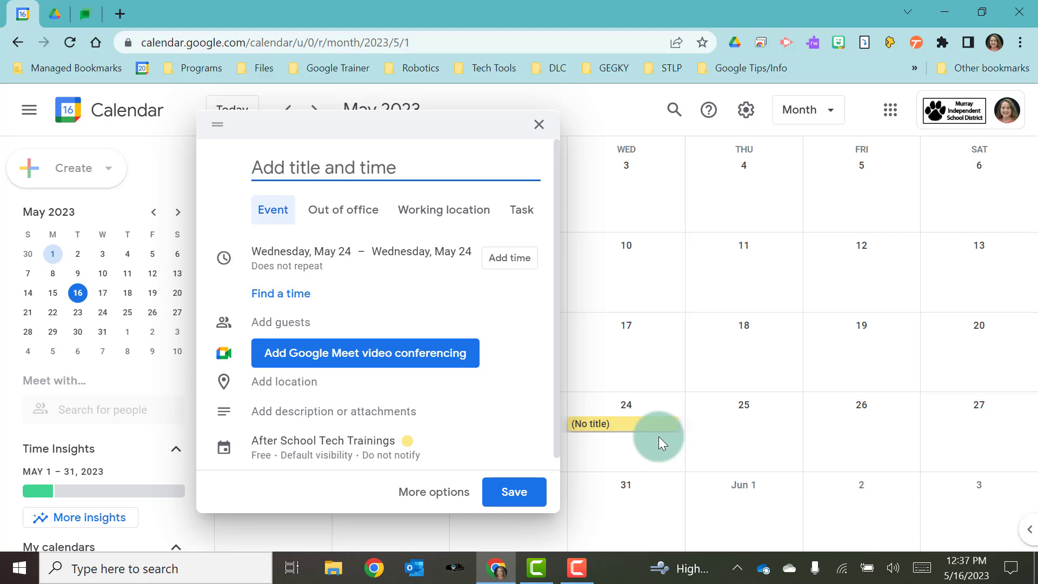
pyautogui.click(537, 134)
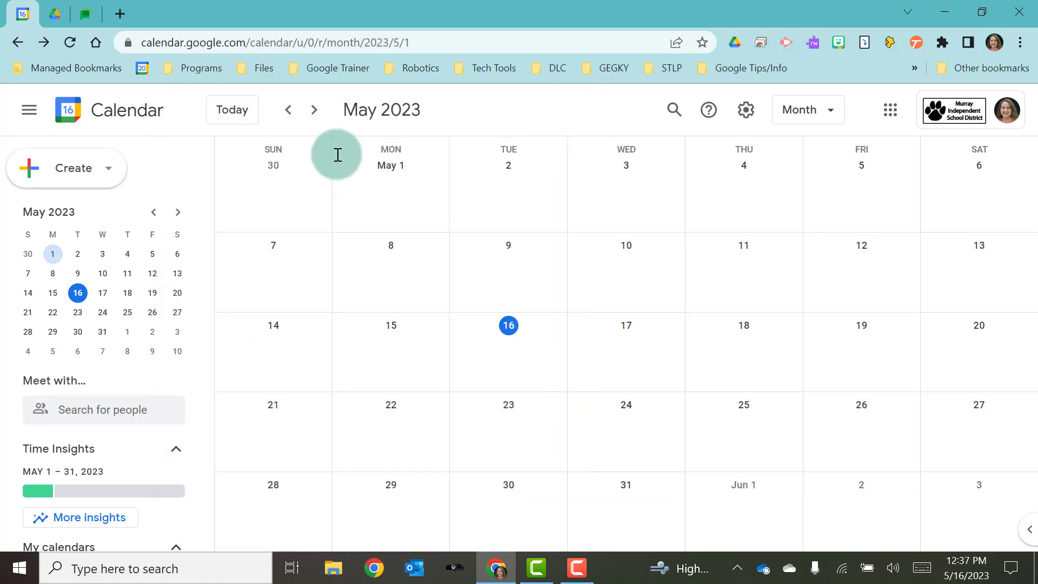
pyautogui.click(89, 178)
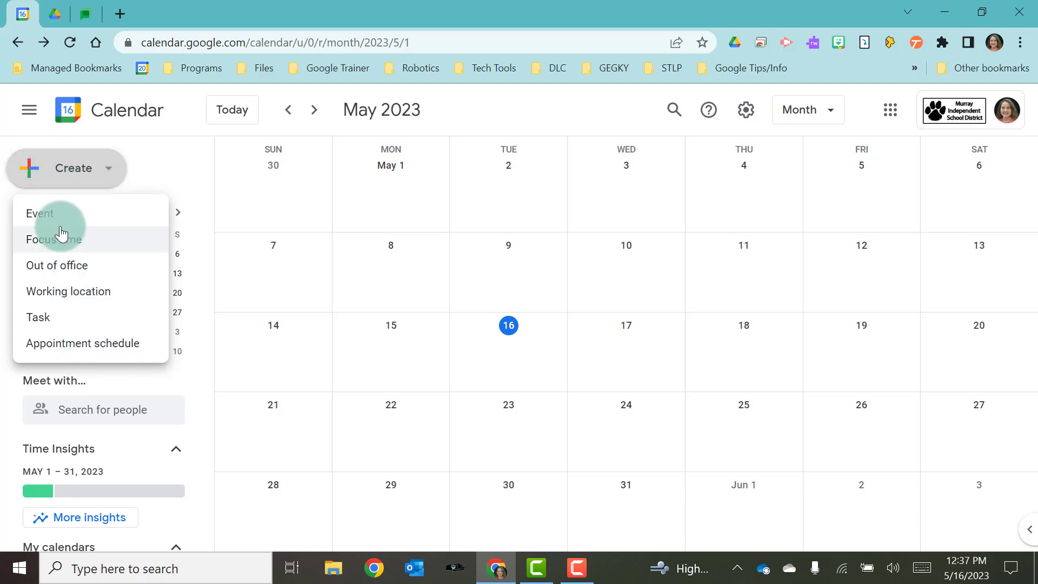
pyautogui.click(148, 173)
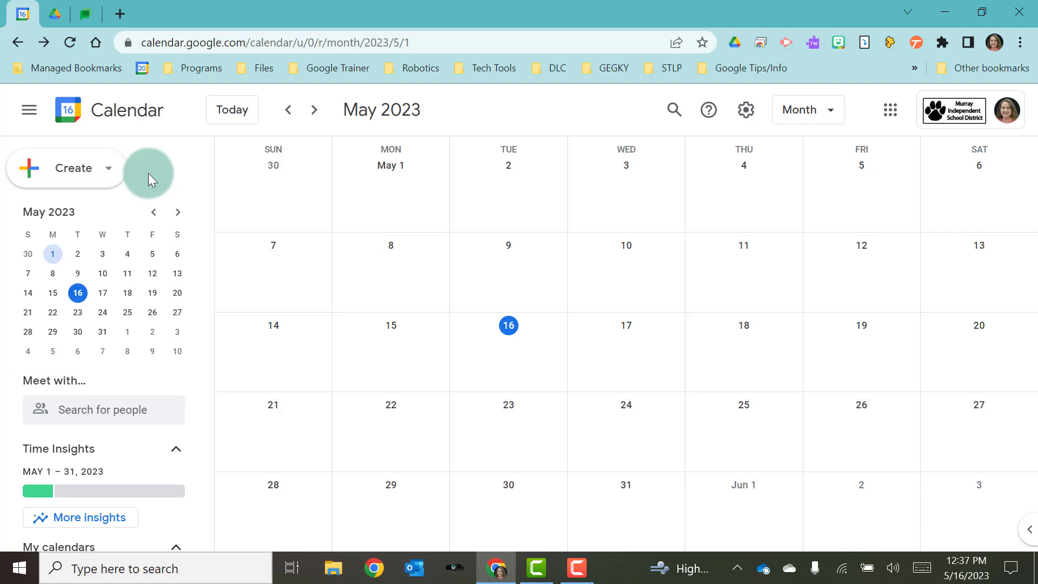
# Open a new Focus time entry to review its options, and discard it.
pyautogui.click(97, 172)
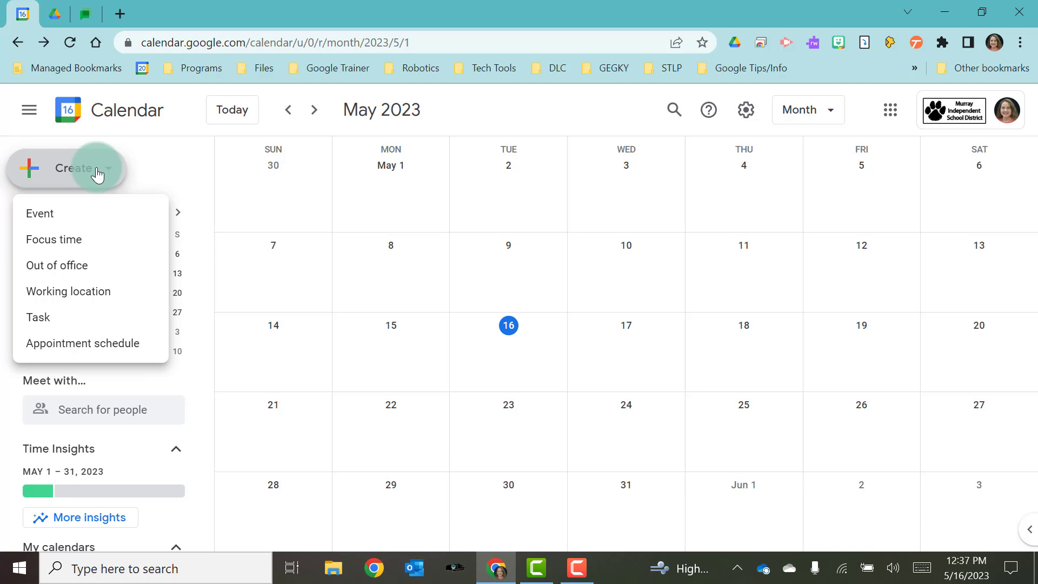
pyautogui.click(58, 247)
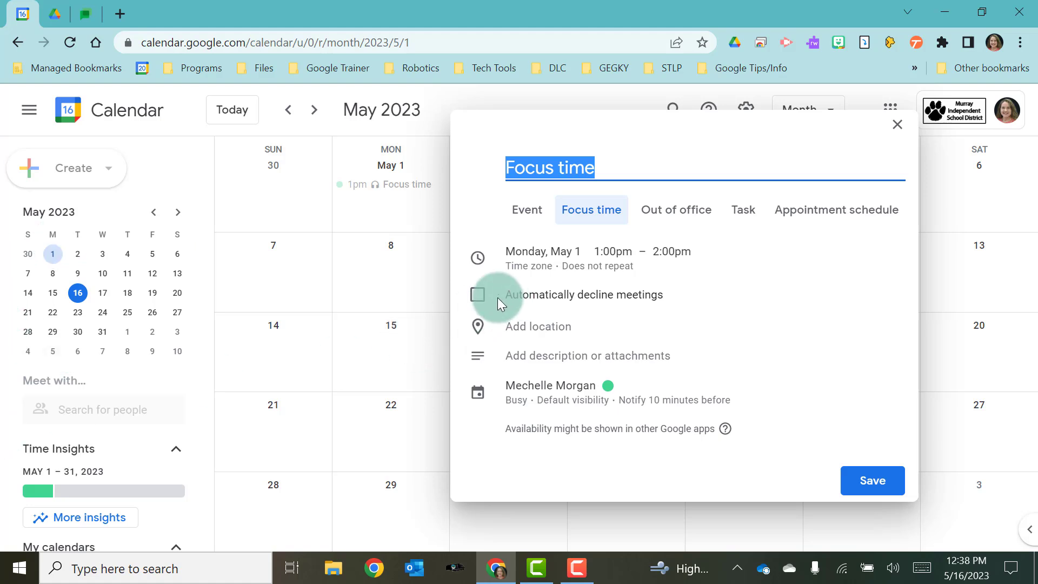
pyautogui.click(900, 126)
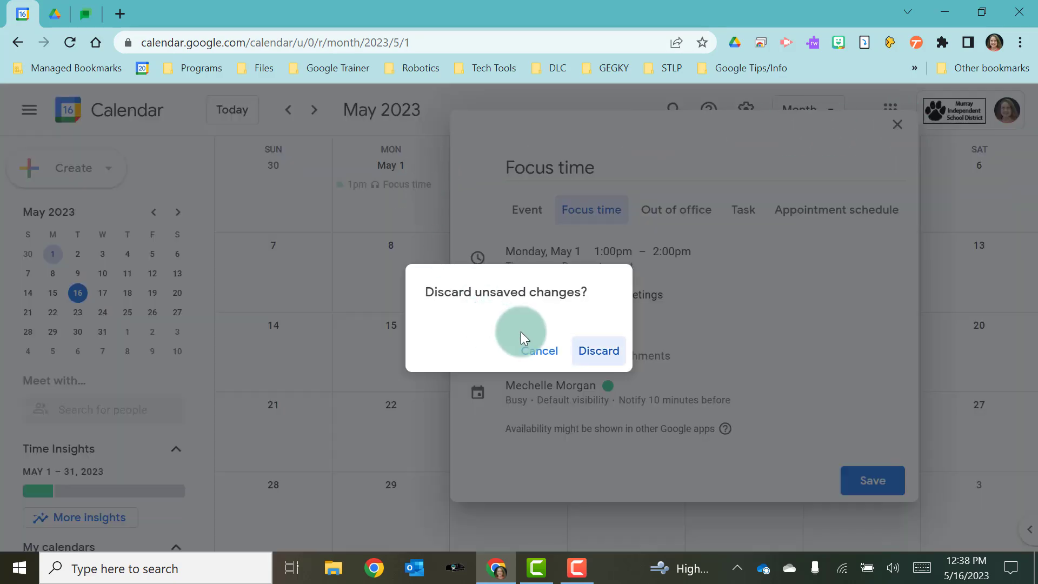
pyautogui.click(593, 350)
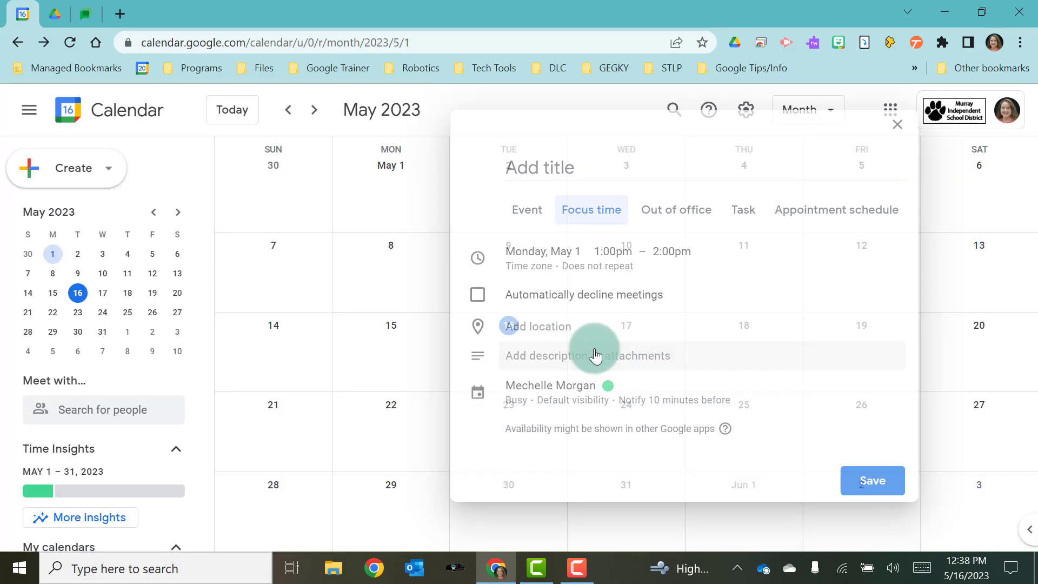
# Open a new Out of office entry to review its decline-meeting options, and close it without saving.
pyautogui.click(74, 169)
pyautogui.click(62, 266)
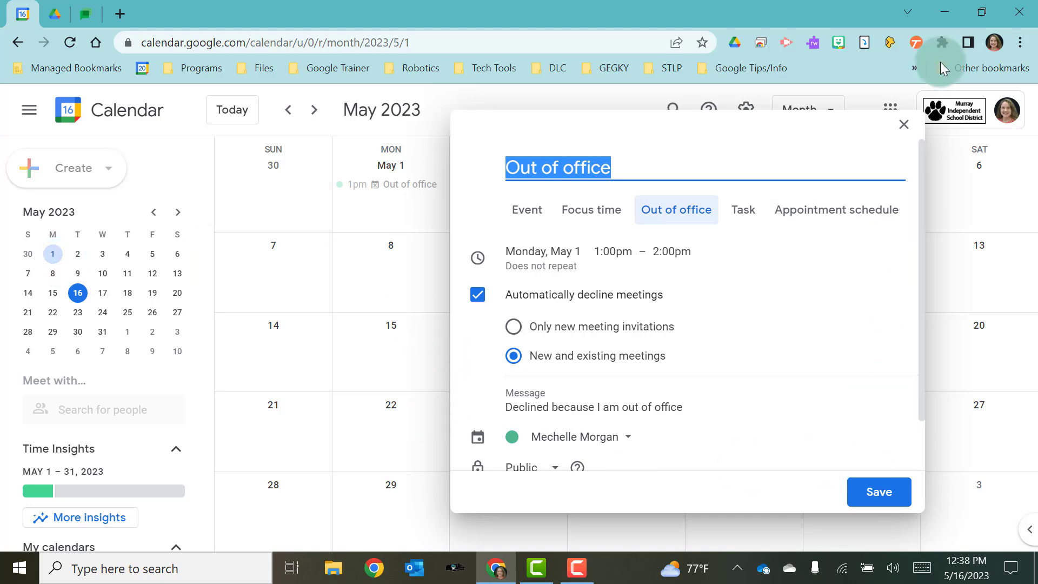
pyautogui.click(904, 124)
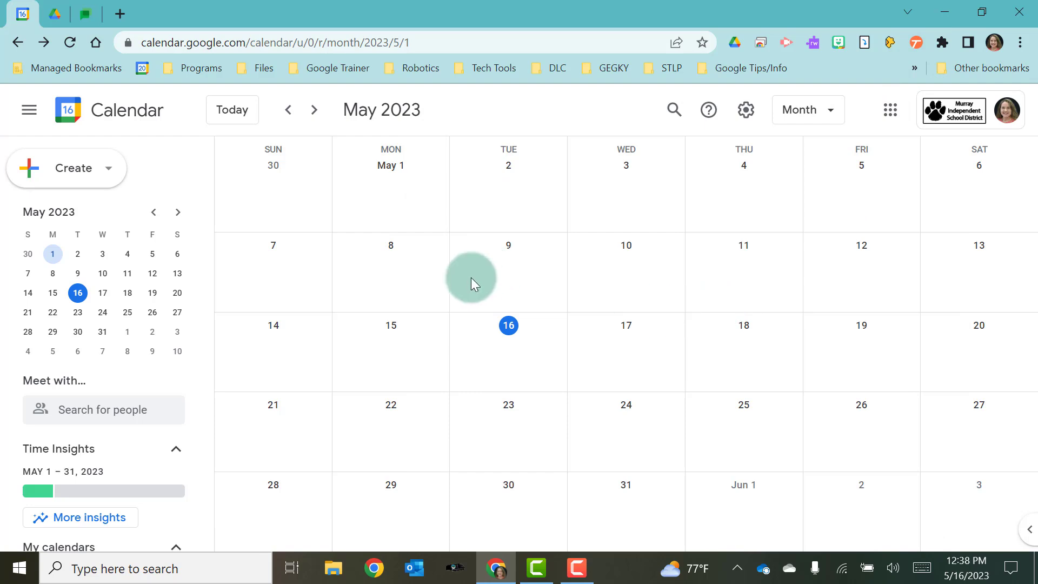
# Open a new Working location entry, review the choices under Other locations, and close it without saving.
pyautogui.click(77, 169)
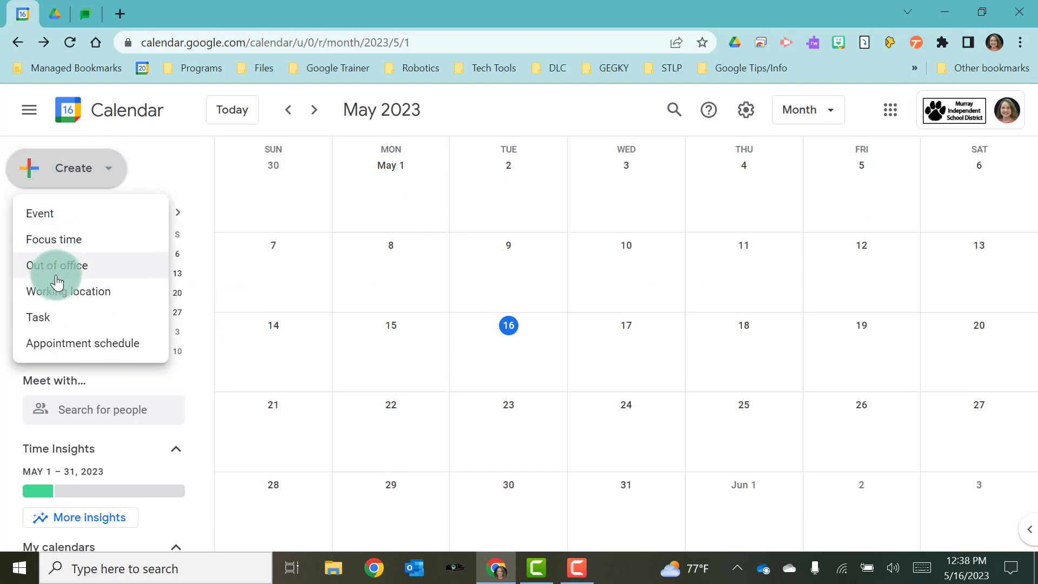
pyautogui.click(56, 298)
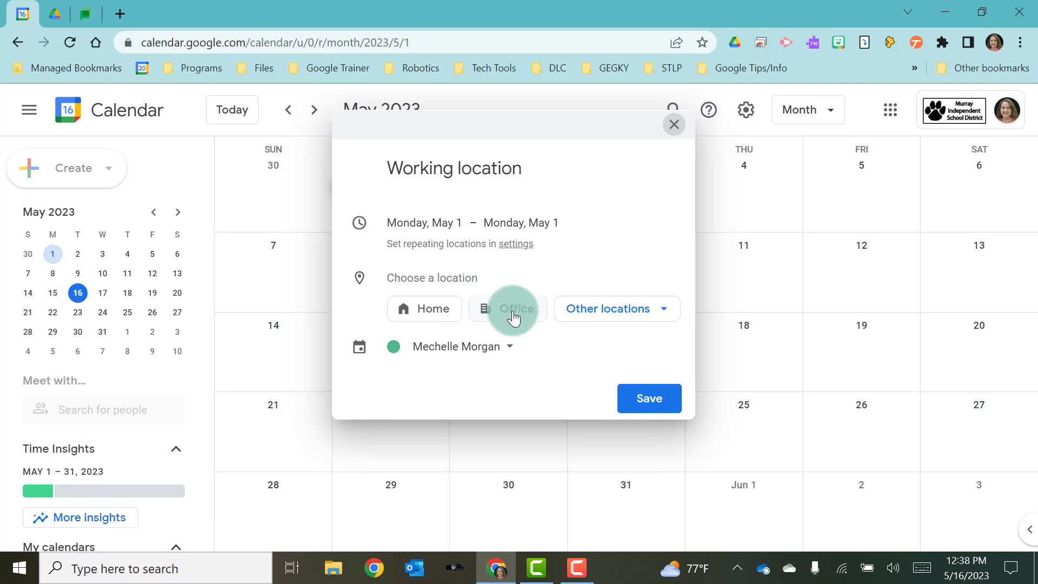
pyautogui.click(637, 323)
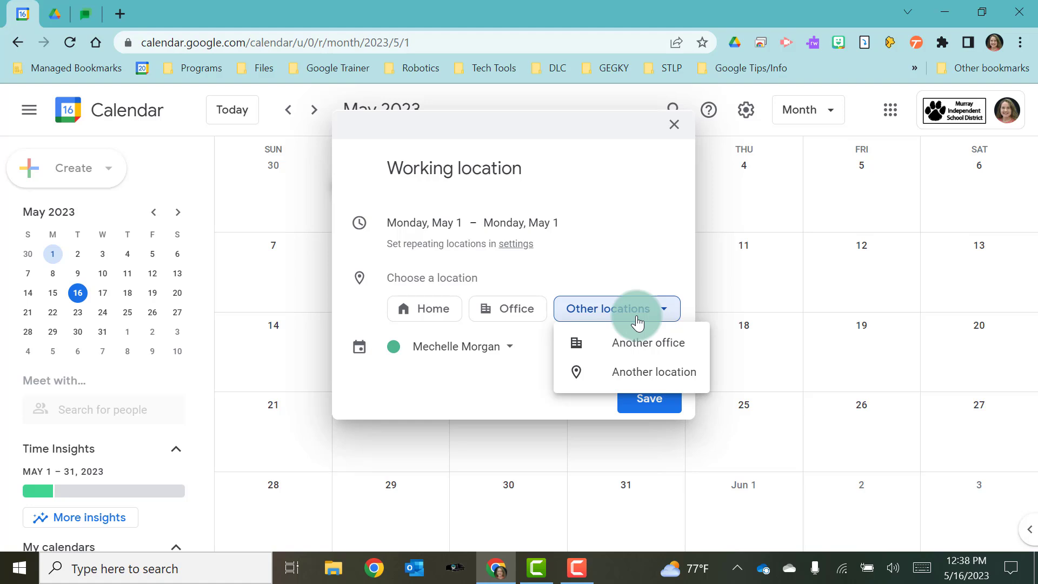
pyautogui.click(452, 375)
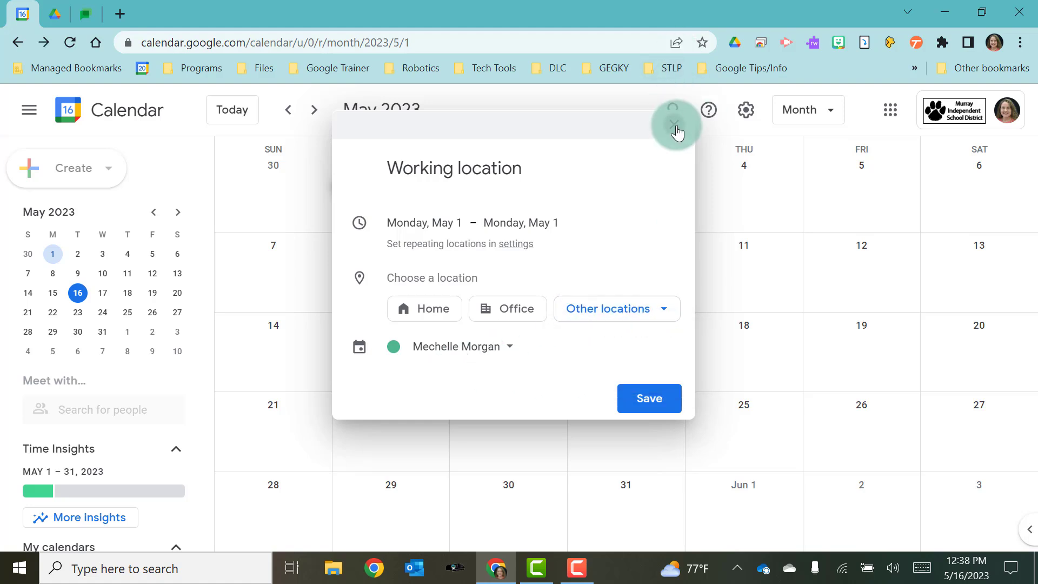
pyautogui.click(674, 125)
# Open a new Task entry to review its fields, and close it without saving.
pyautogui.click(65, 164)
pyautogui.click(59, 315)
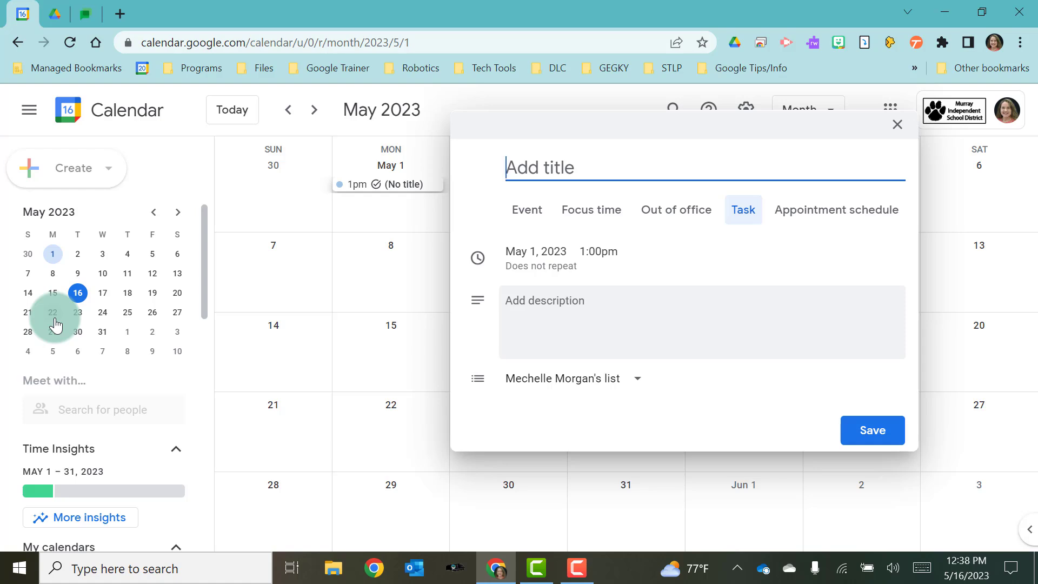
pyautogui.click(902, 123)
# Review the create options and the quick event form for May 16, closing both without saving.
pyautogui.click(66, 168)
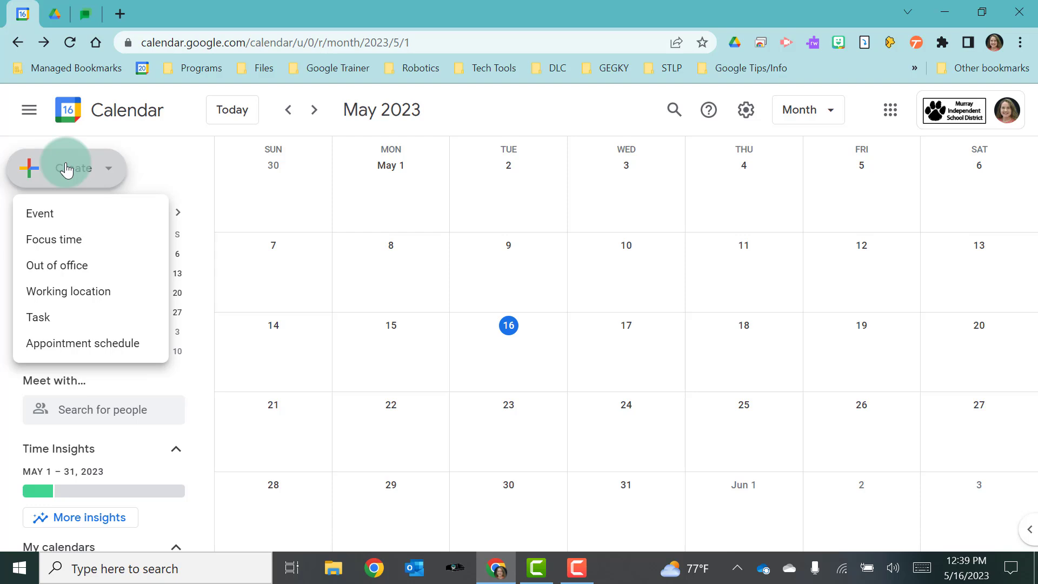
pyautogui.click(44, 213)
pyautogui.click(452, 323)
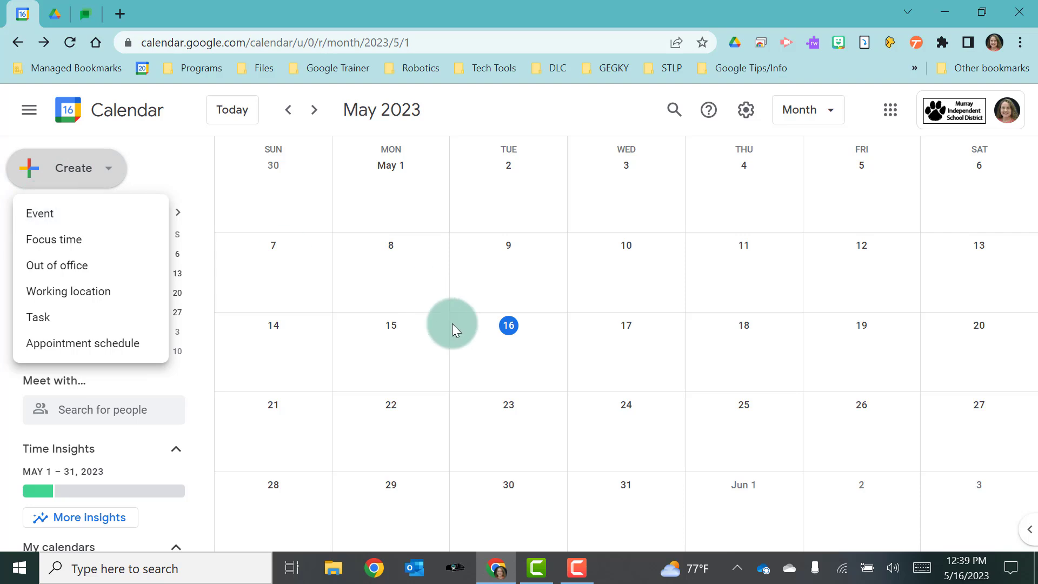
pyautogui.click(504, 377)
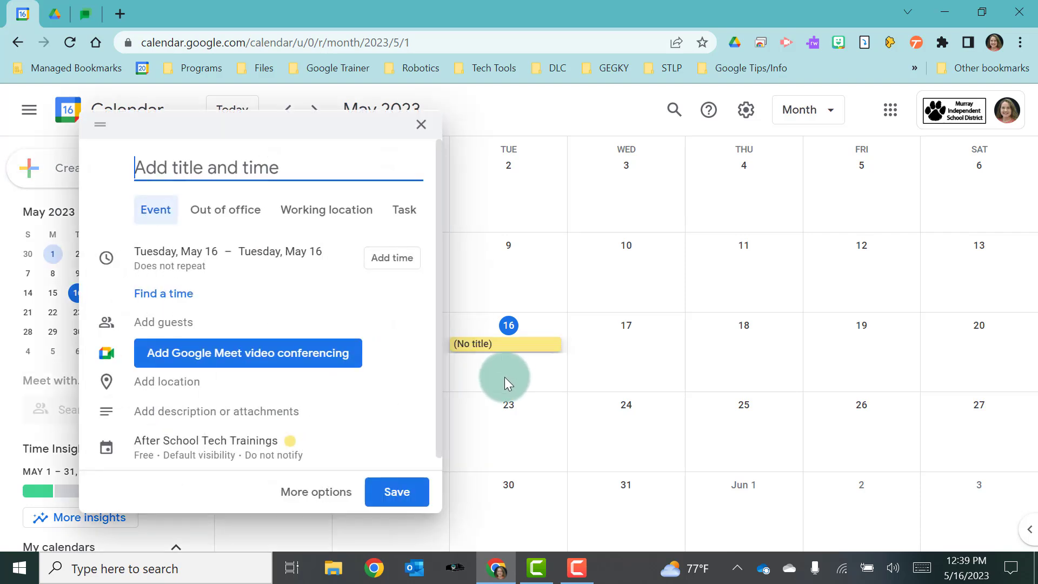
pyautogui.click(635, 446)
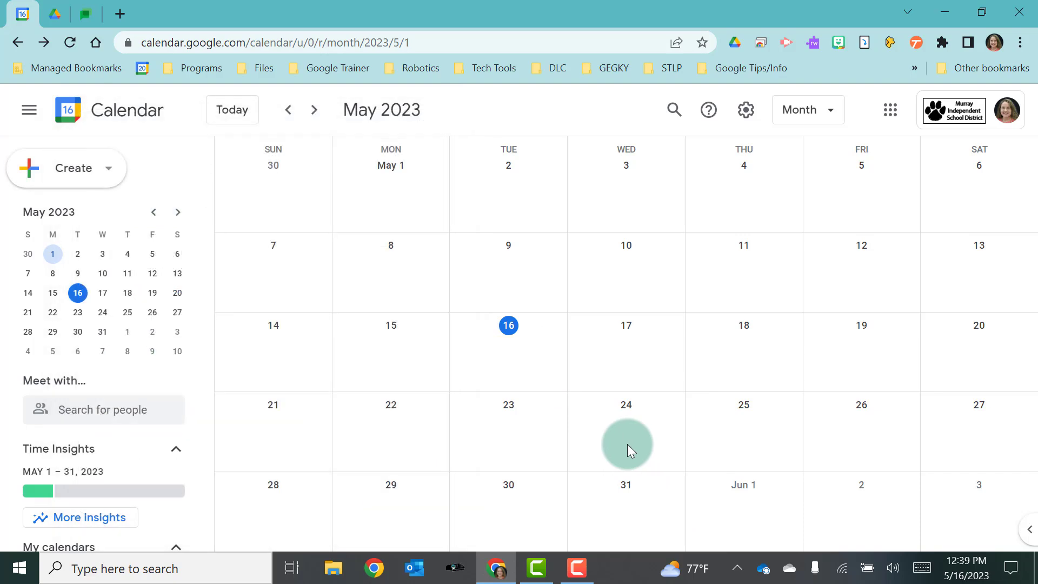
# Start a new event on Wednesday, May 24 titled "Google Classroom Training".
pyautogui.click(608, 434)
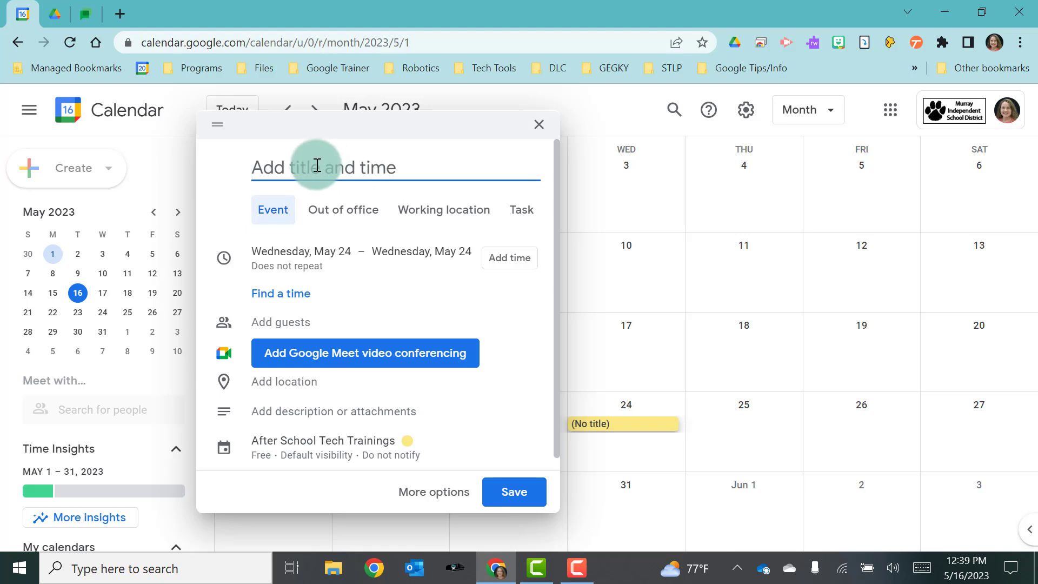
pyautogui.write('G')
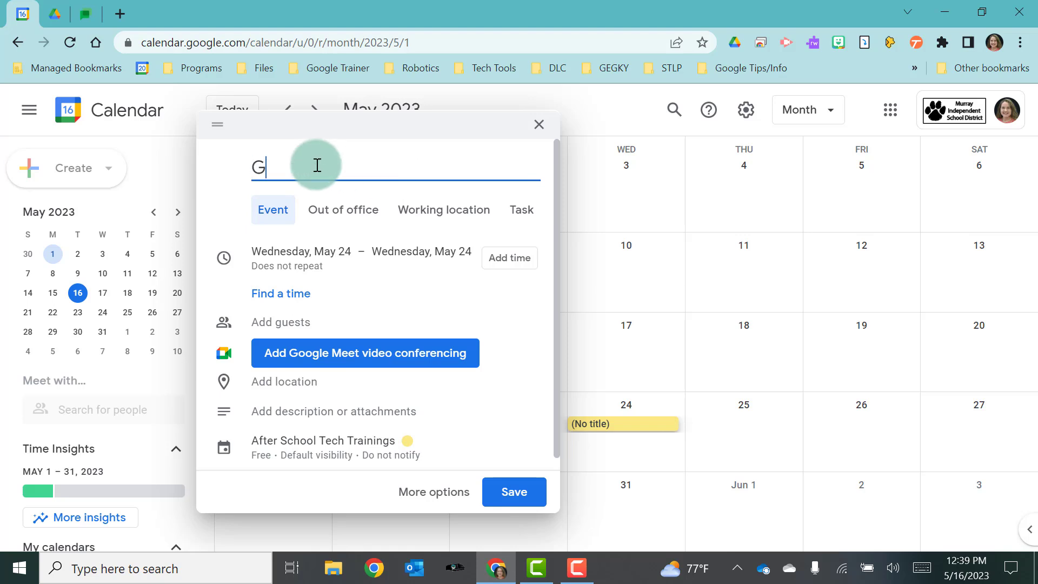
pyautogui.write('oogle Classroo')
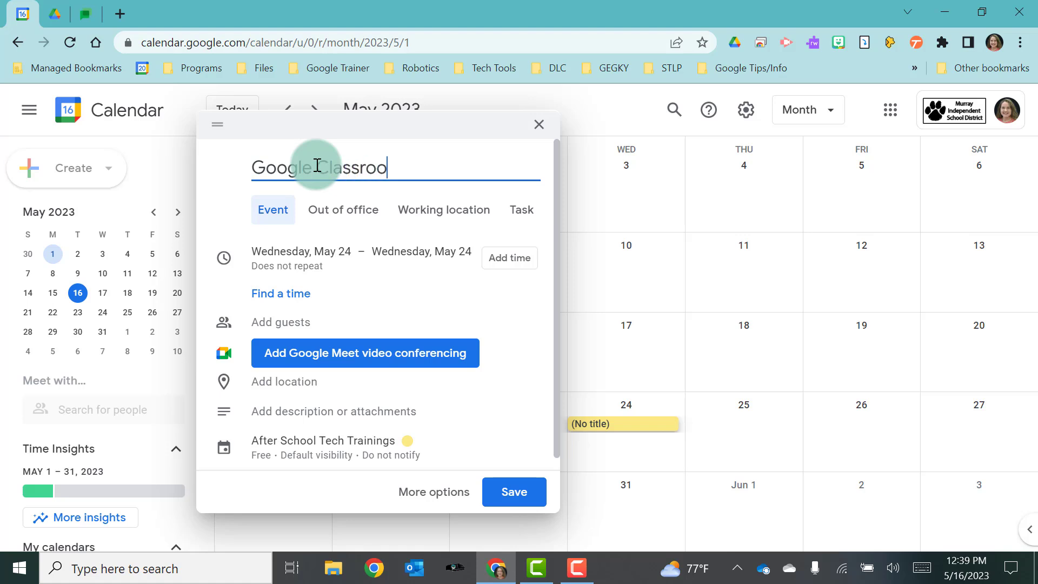
pyautogui.write('m Training')
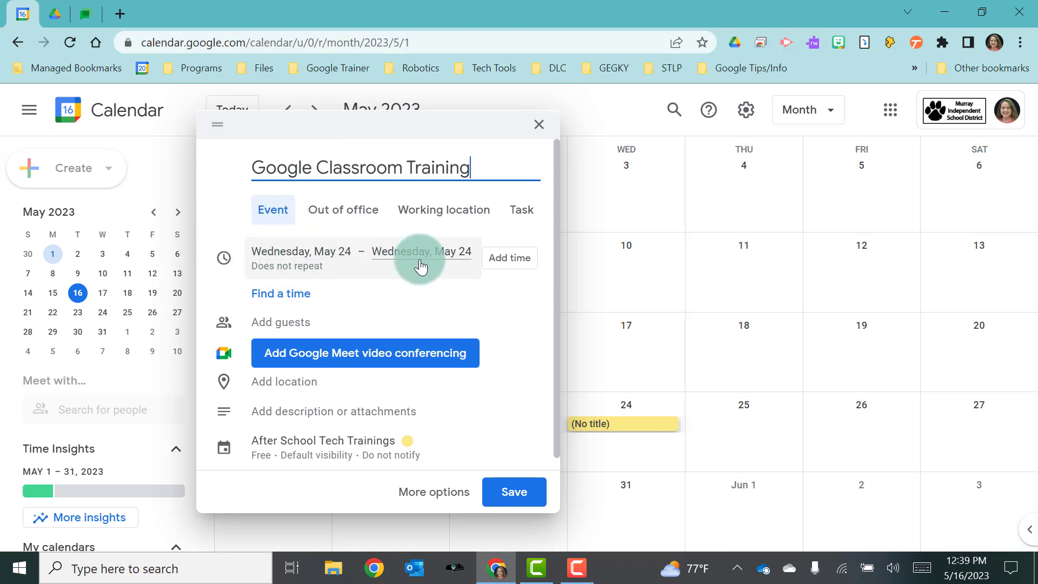
# Set the training event's time to 3:00pm – 4:00pm and save it in the After School Tech Trainings calendar.
pyautogui.click(506, 260)
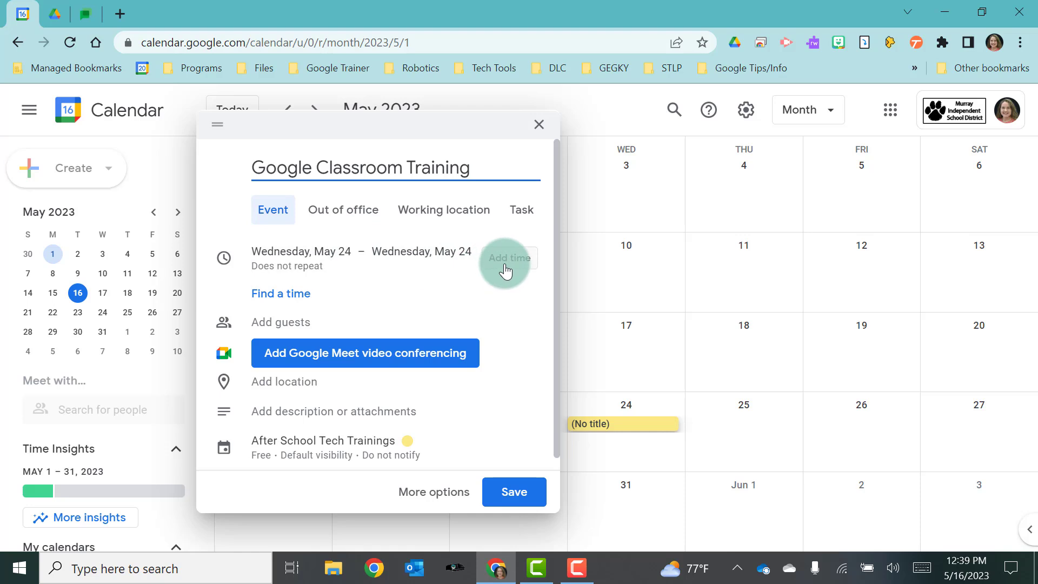
pyautogui.scroll(-4, 405, 314)
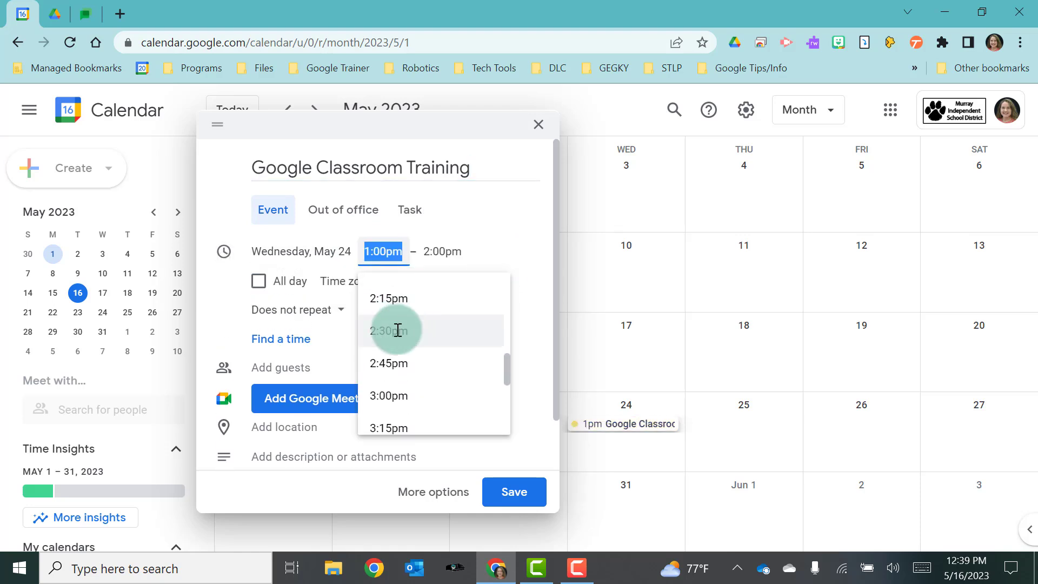
pyautogui.click(387, 395)
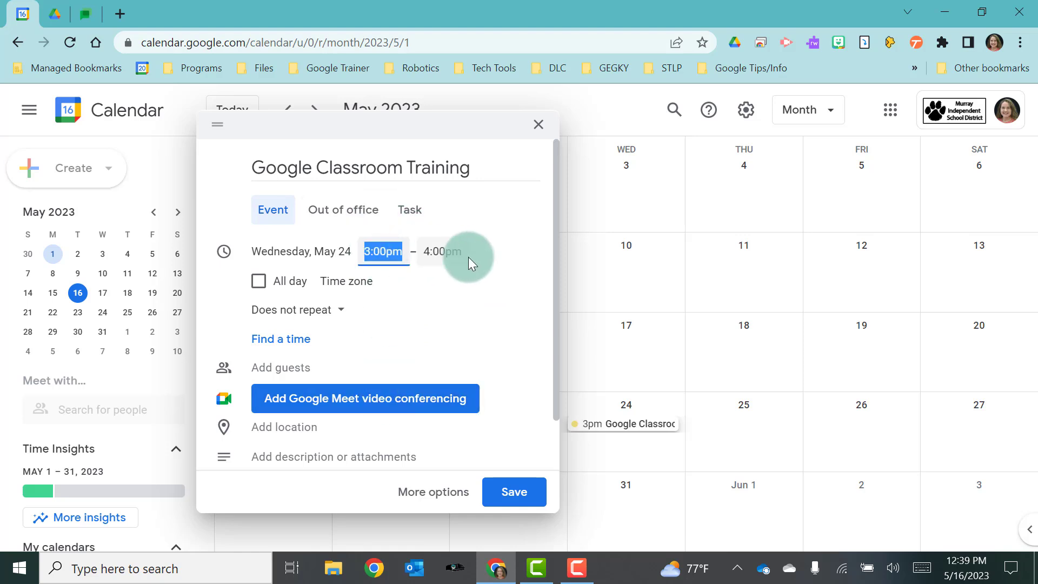
pyautogui.click(434, 257)
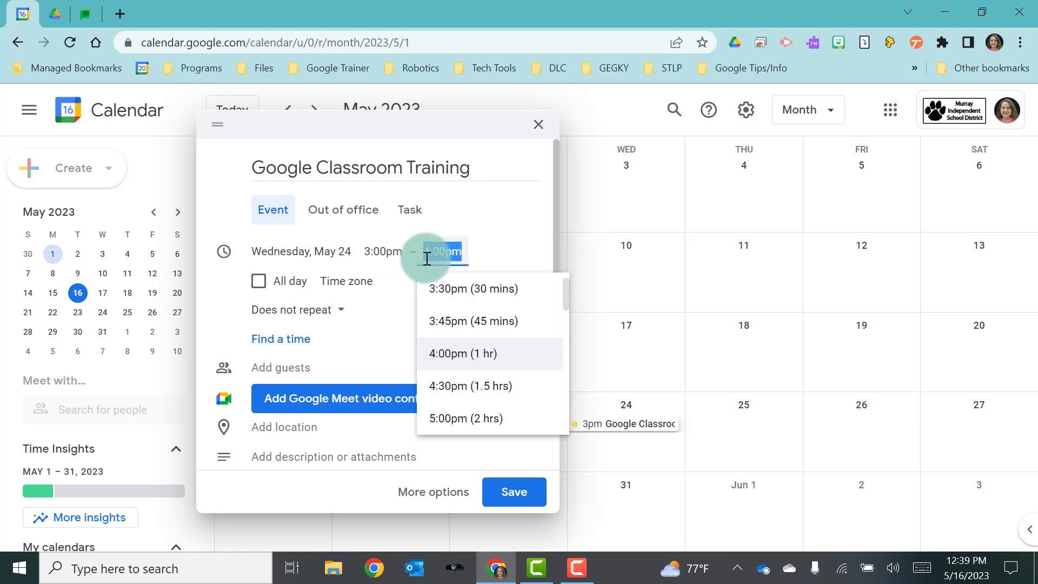
pyautogui.click(394, 266)
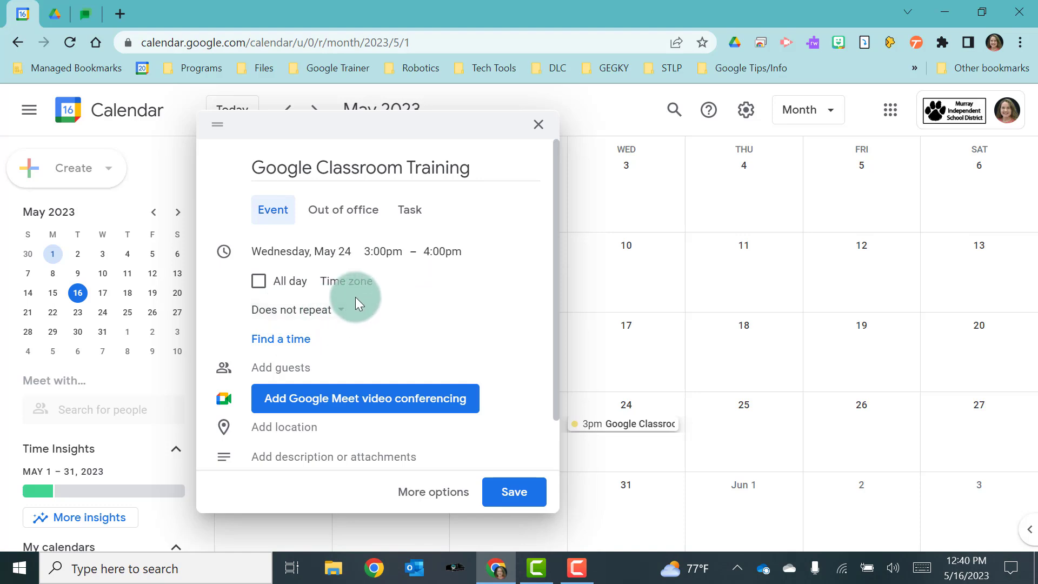
pyautogui.click(523, 502)
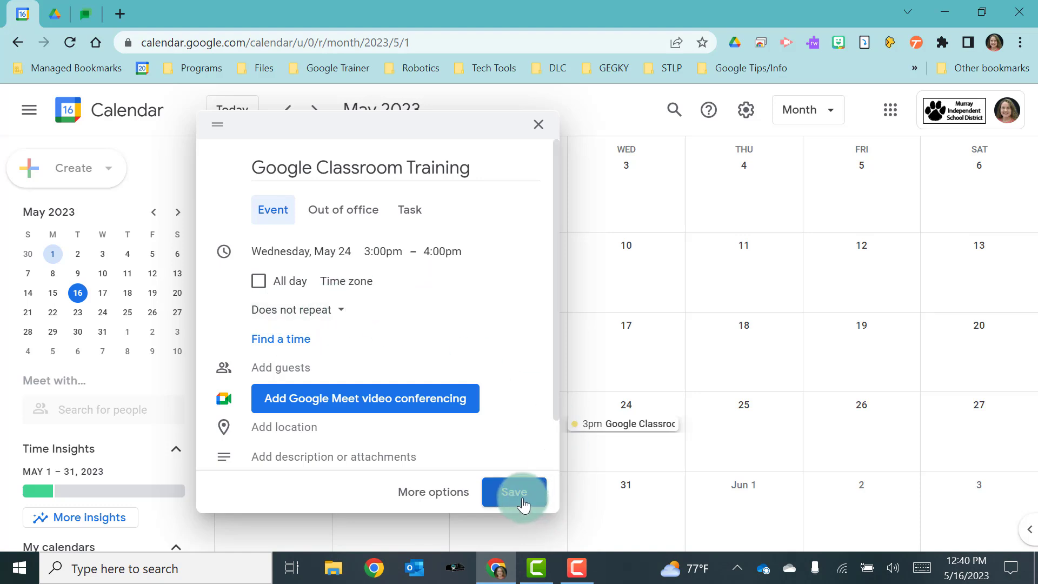
pyautogui.scroll(-1, 503, 364)
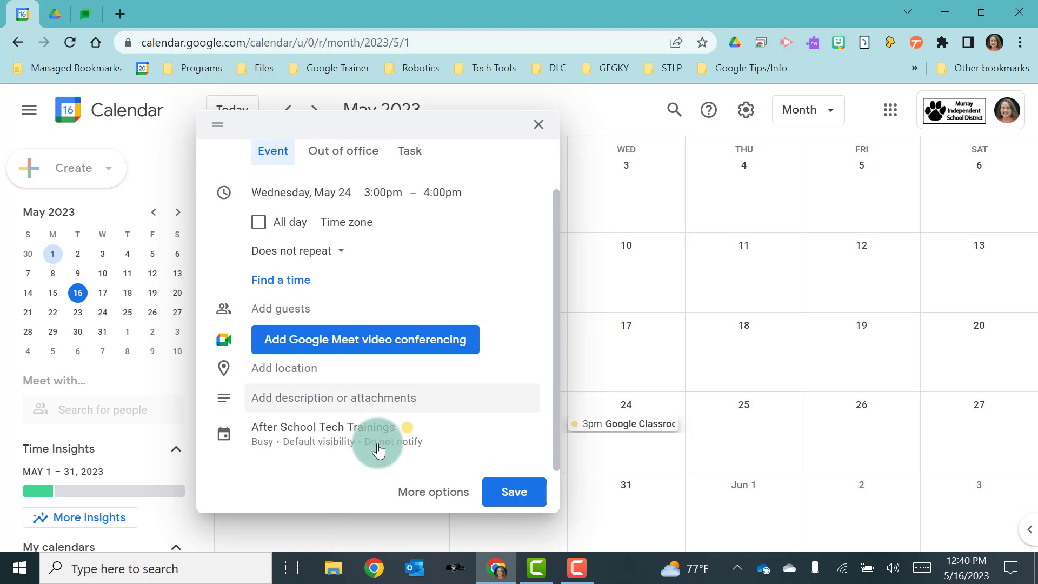
pyautogui.click(493, 498)
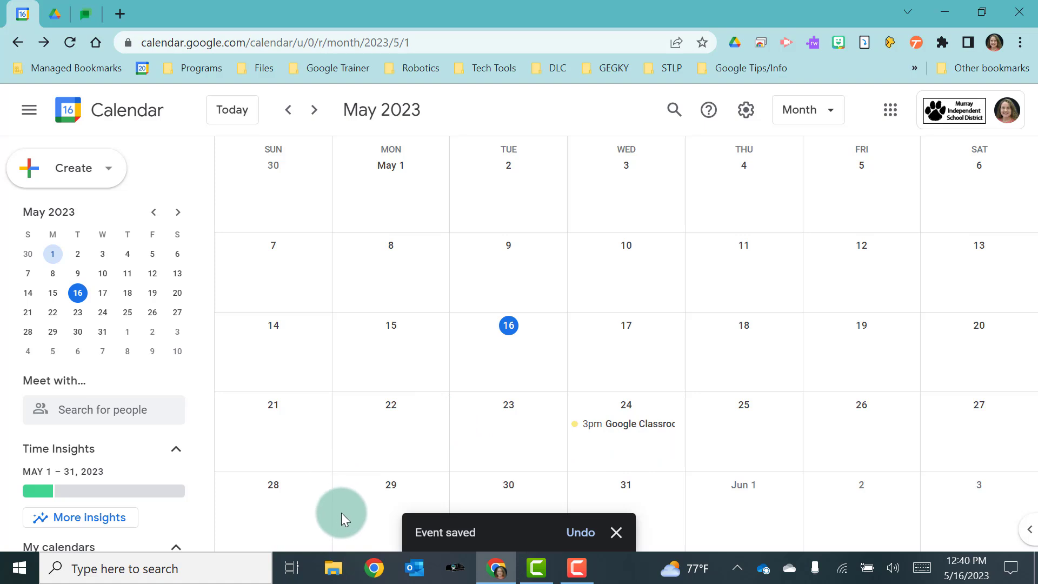
# Create and save an all-day event titled "Google Boot Camp" on Thursday, June 1 in the After School Tech Trainings calendar.
pyautogui.click(722, 502)
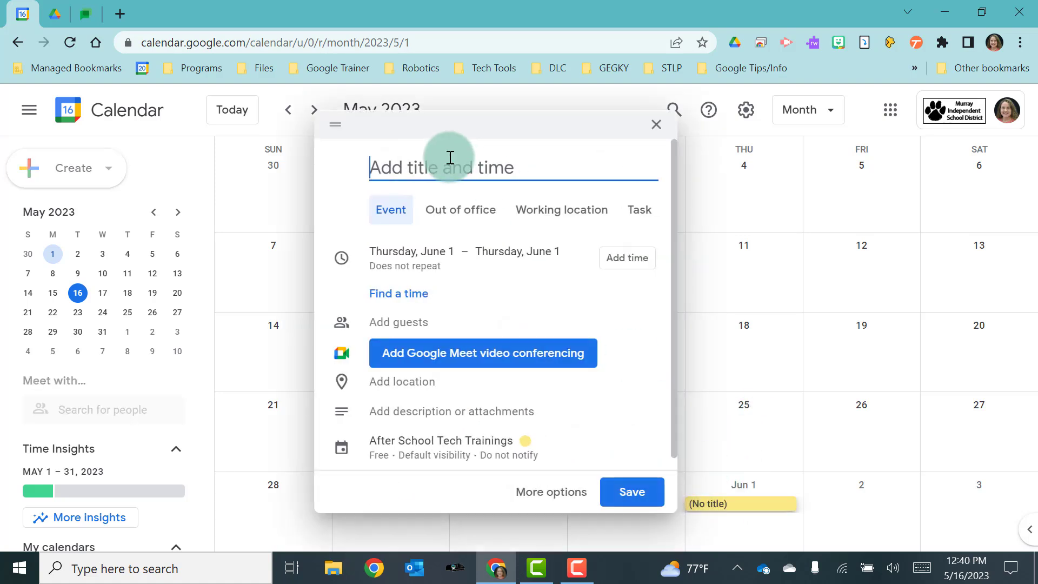
pyautogui.write('Google Boot Camp')
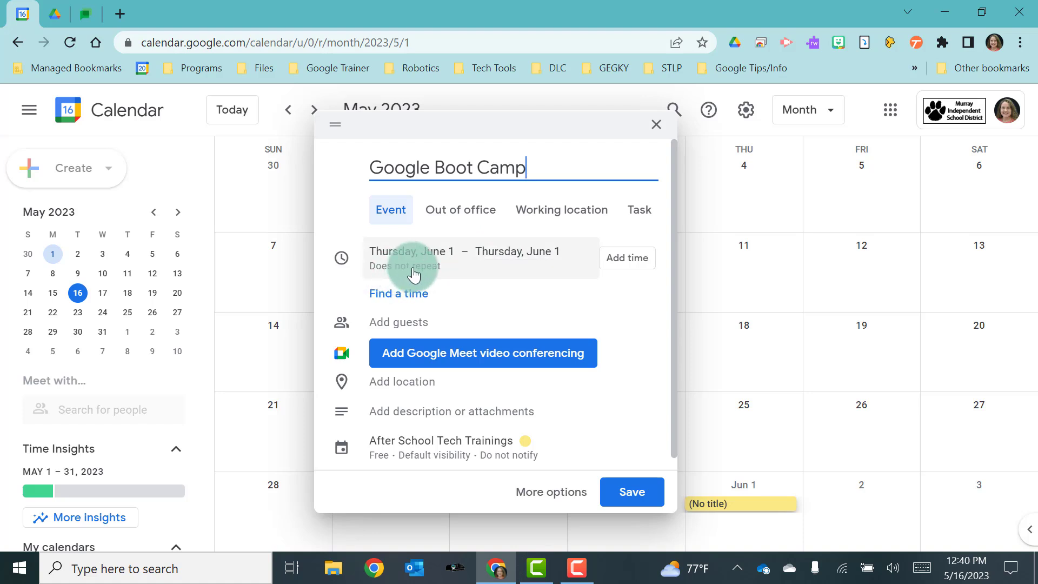
pyautogui.scroll(-1, 476, 346)
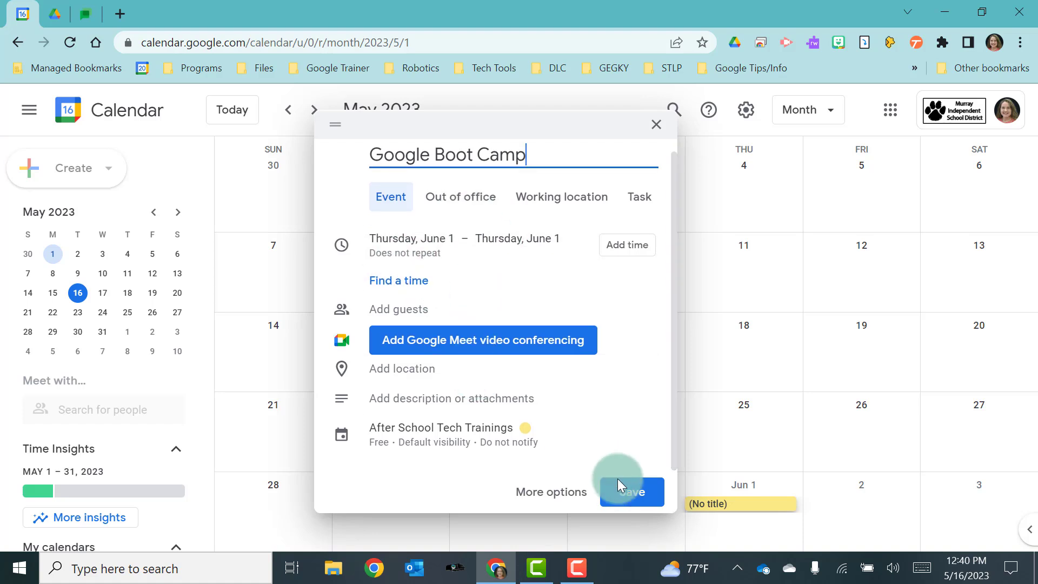
pyautogui.click(626, 494)
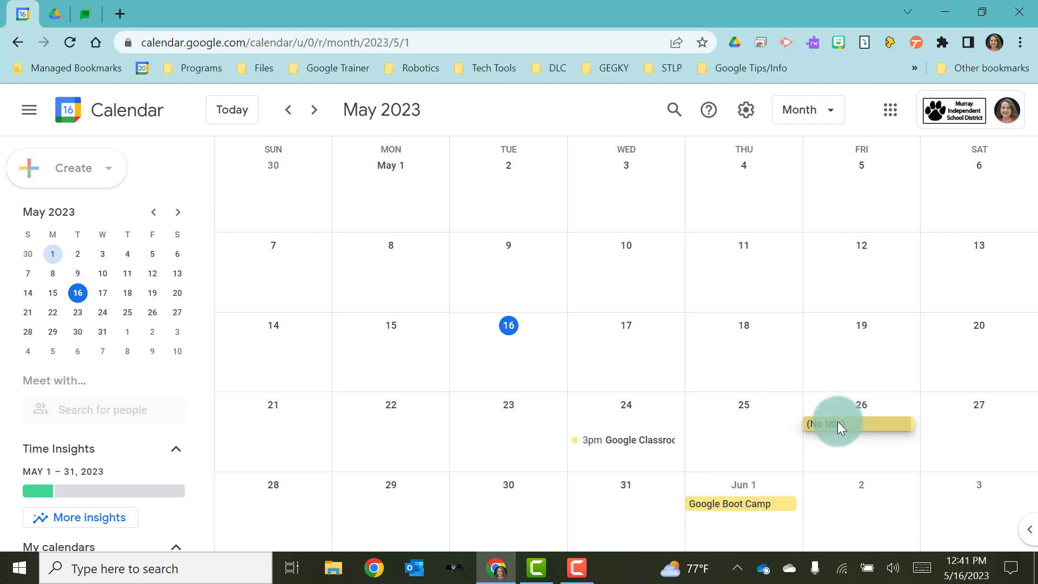
# Start a new event on Friday, May 26 titled "Google Docs Virtual Training".
pyautogui.click(838, 421)
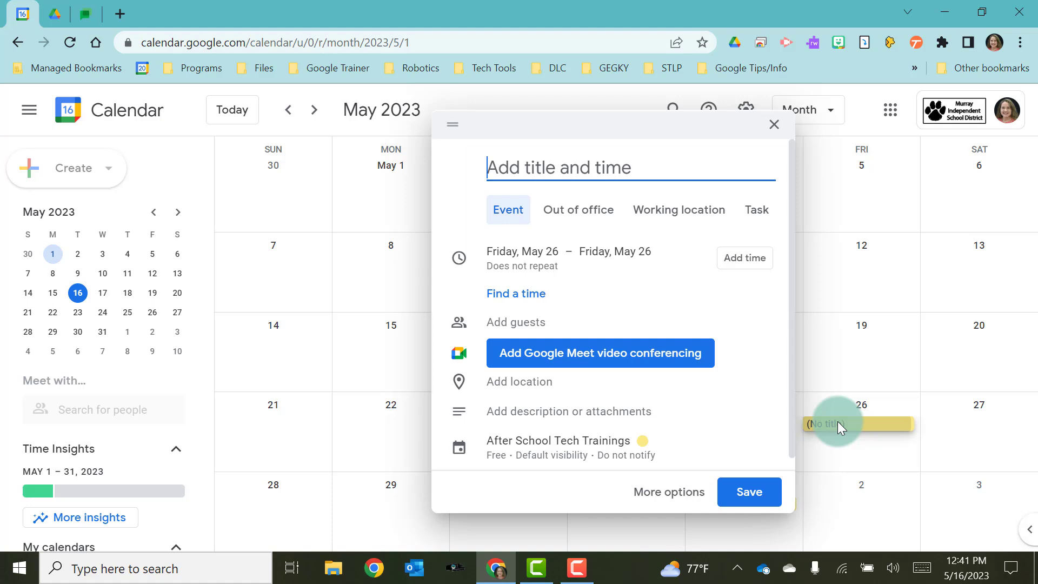
pyautogui.write('Google D')
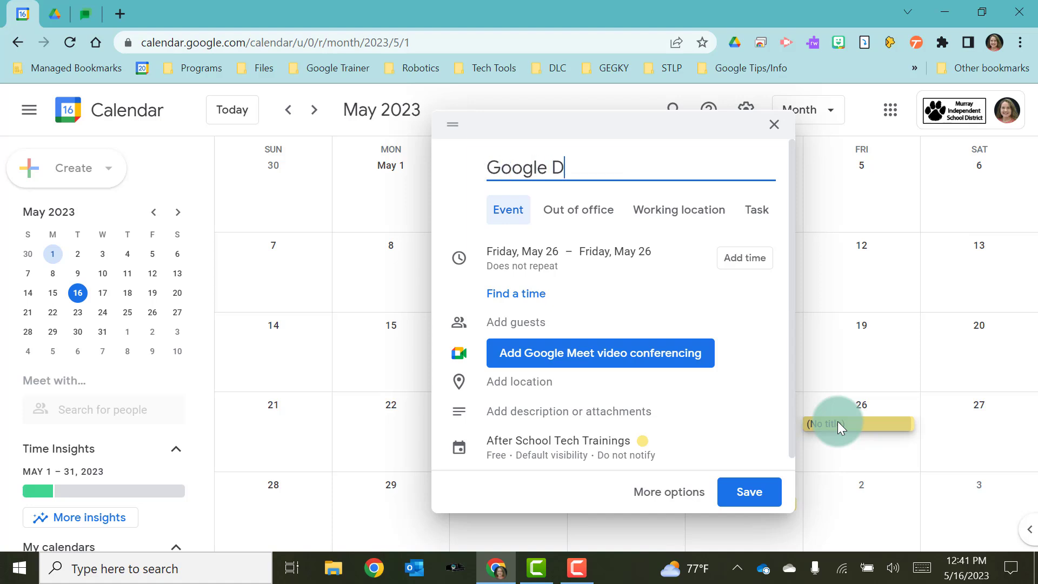
pyautogui.write('ocs Virtual Training')
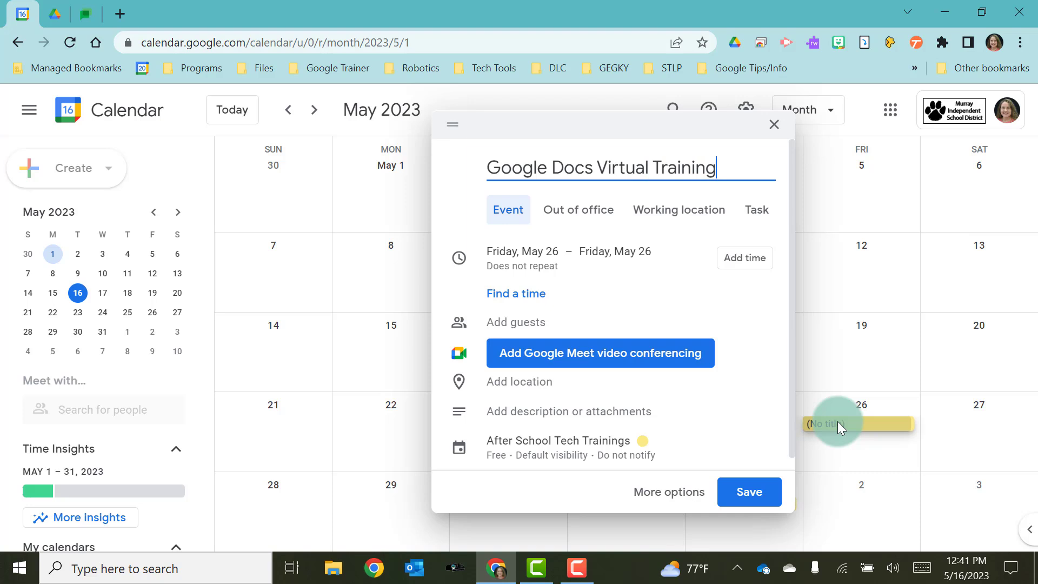
# Set the virtual training's time to 2:00pm – 3:00pm and add Google Meet video conferencing to it.
pyautogui.click(744, 259)
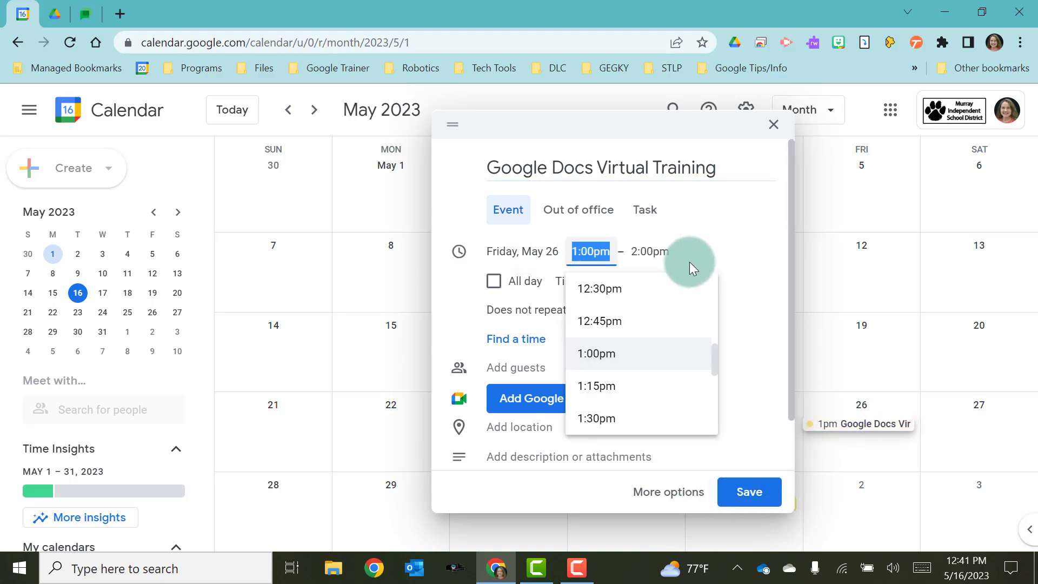
pyautogui.scroll(-3, 621, 356)
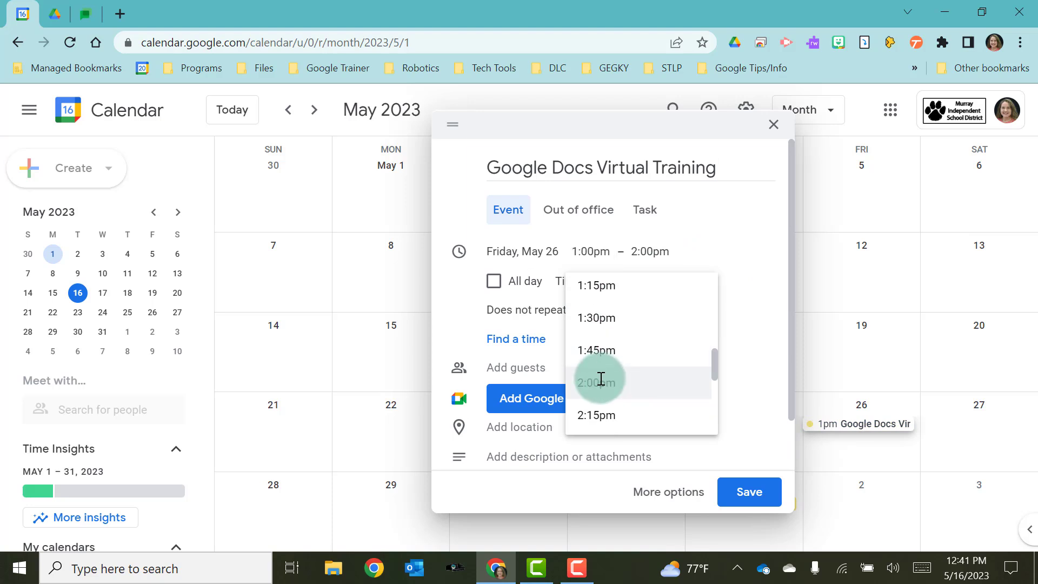
pyautogui.click(600, 381)
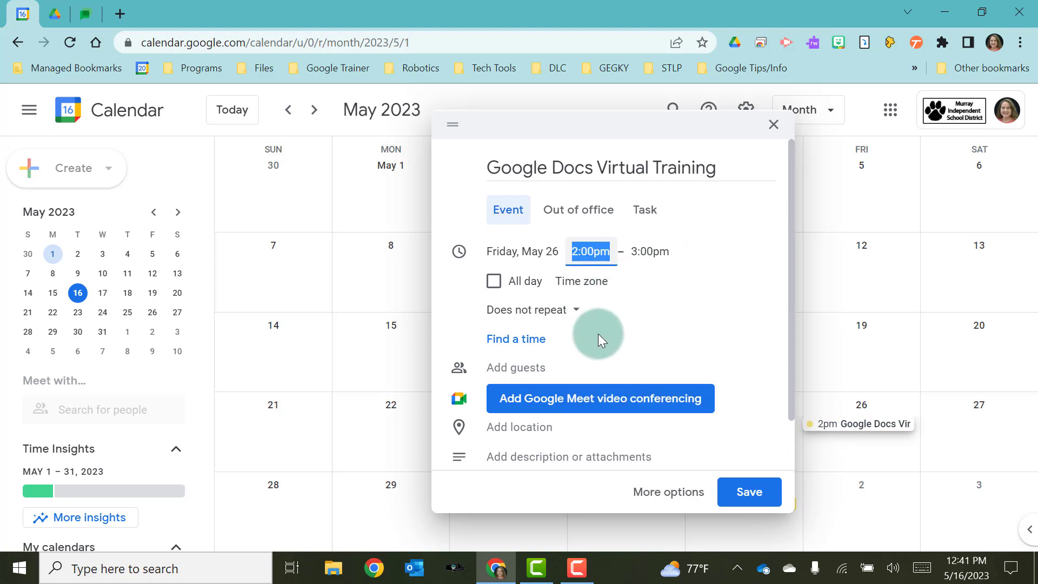
pyautogui.scroll(-2, 602, 338)
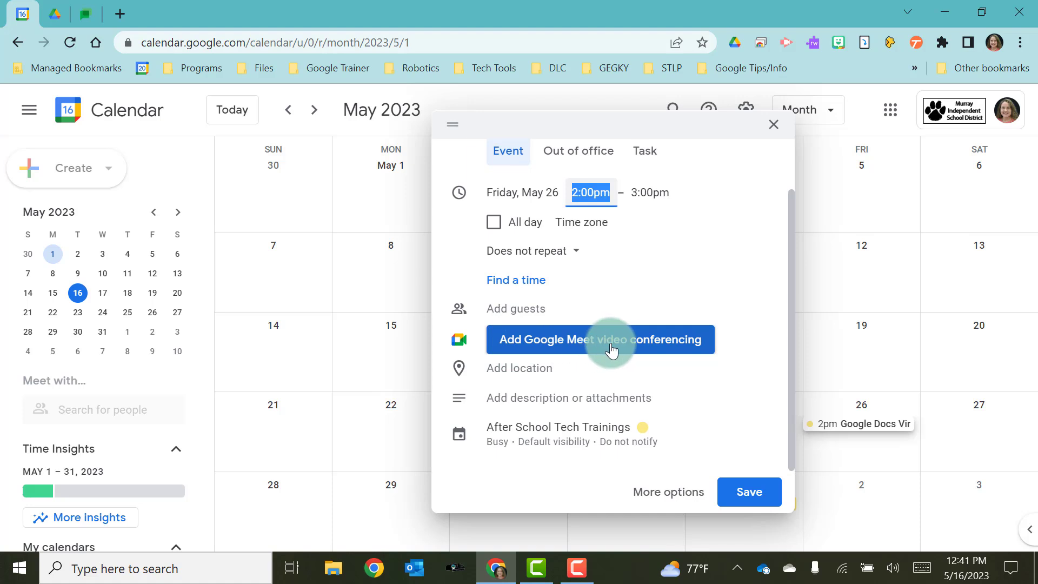
pyautogui.click(612, 350)
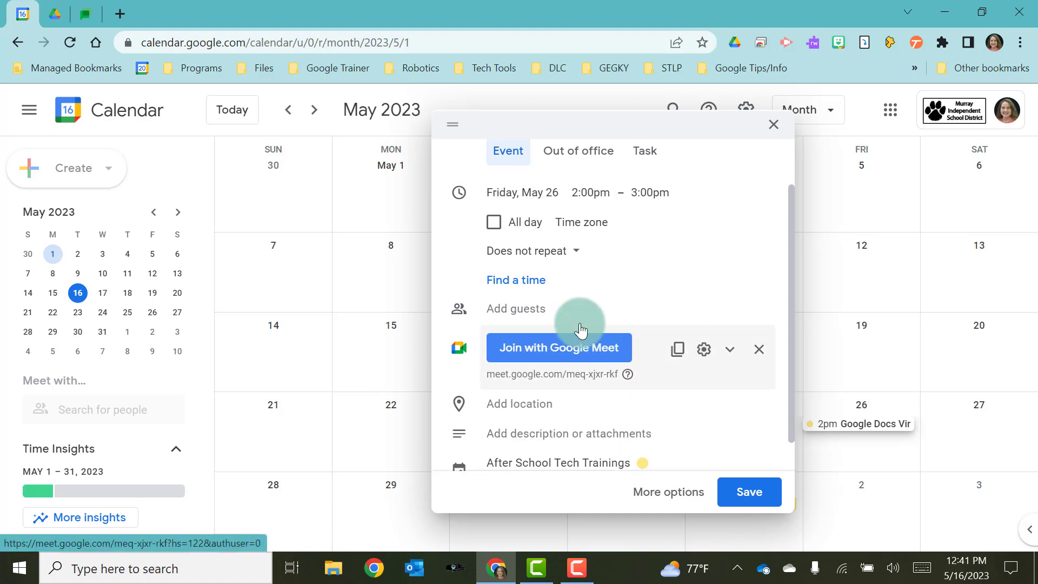
# Add a guest to the Google Docs Virtual Training event using the contact's personal Gmail address.
pyautogui.scroll(-1, 572, 365)
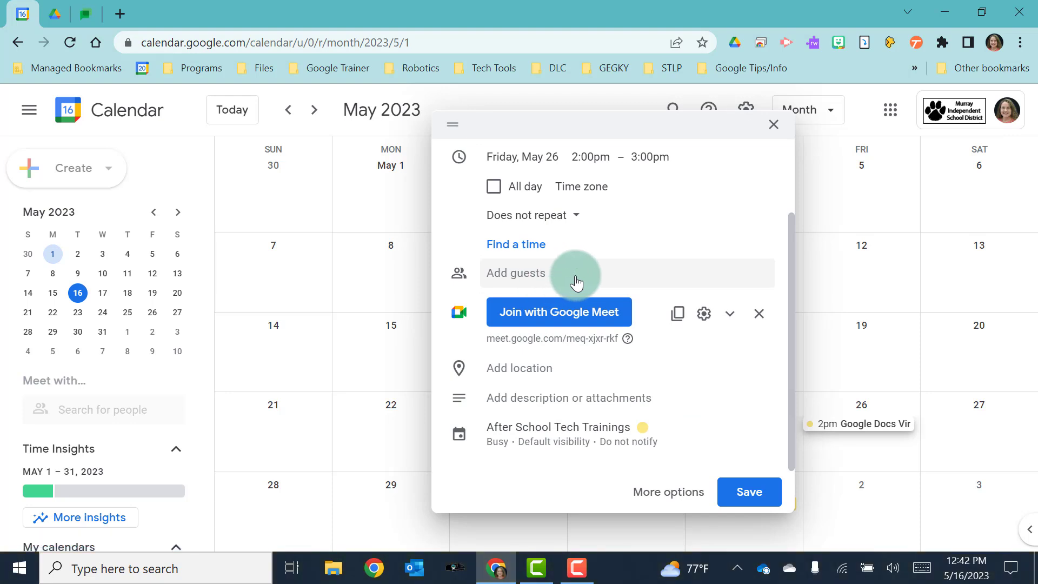
pyautogui.click(515, 273)
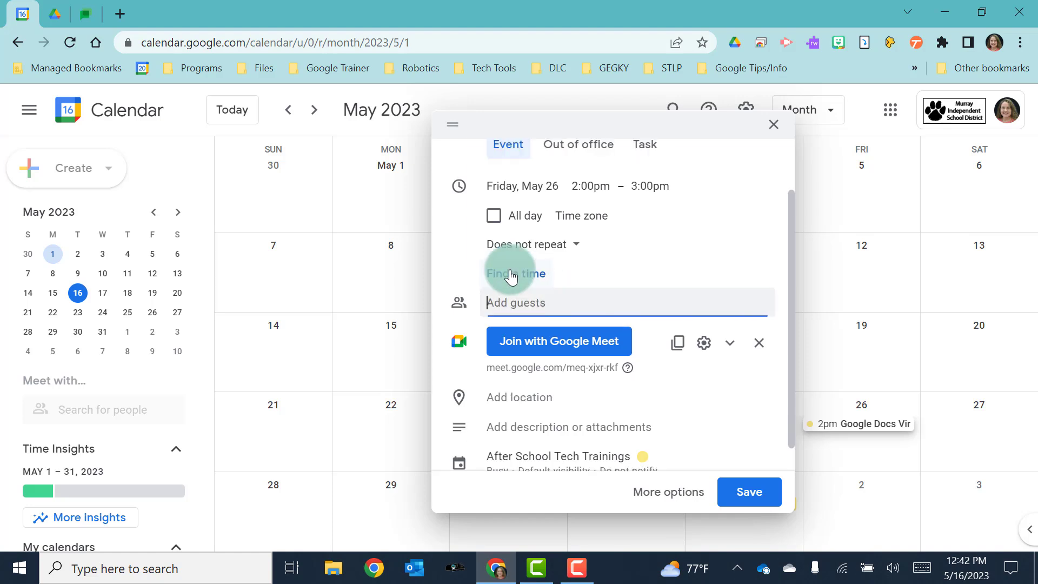
pyautogui.write('mec')
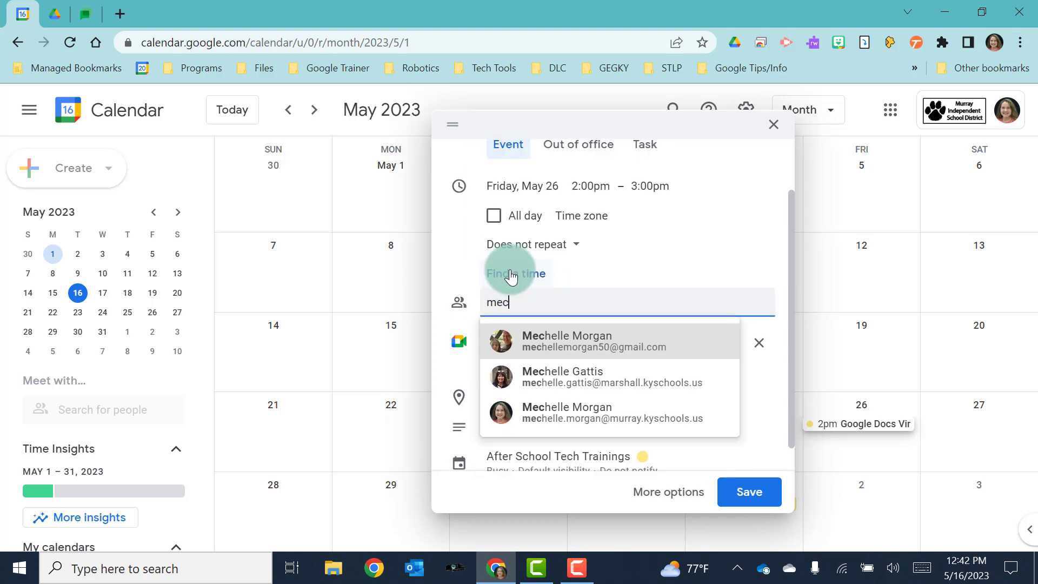
pyautogui.click(544, 351)
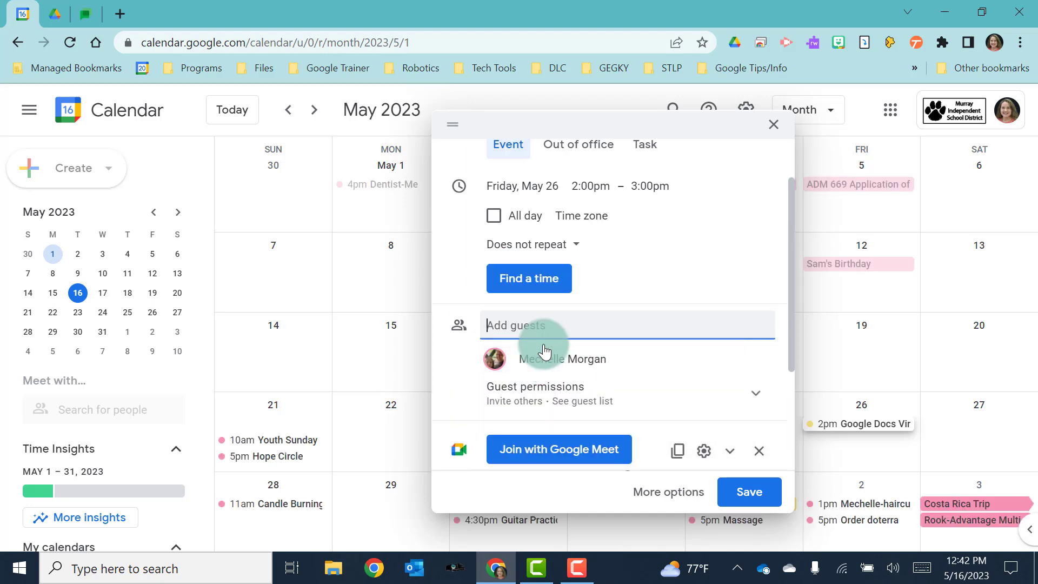
pyautogui.scroll(-3, 678, 316)
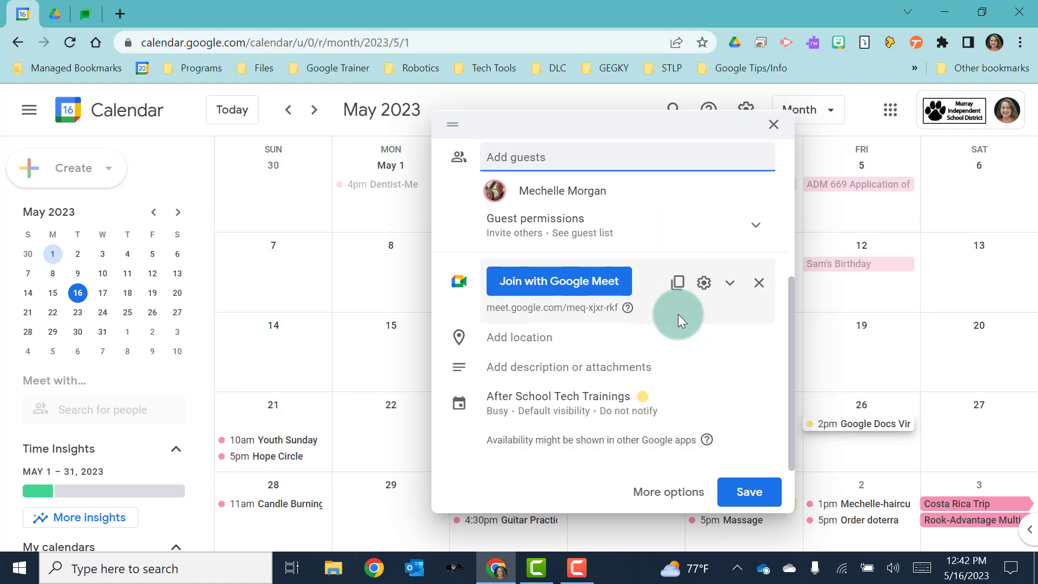
# Save the virtual training with invitation emails sent to all guests, including those outside the organization, and check the saved event's details.
pyautogui.click(744, 500)
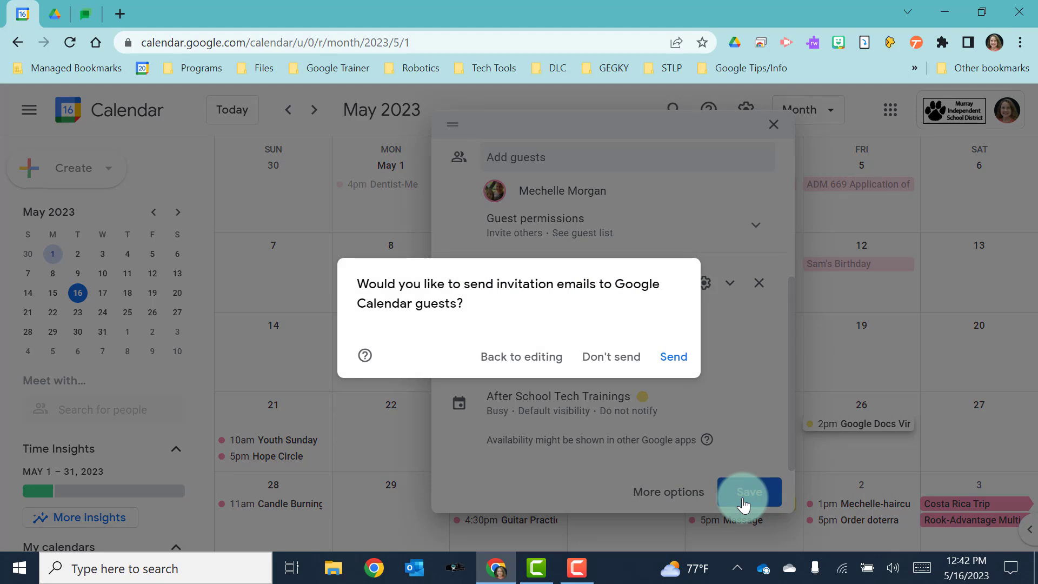
pyautogui.click(674, 358)
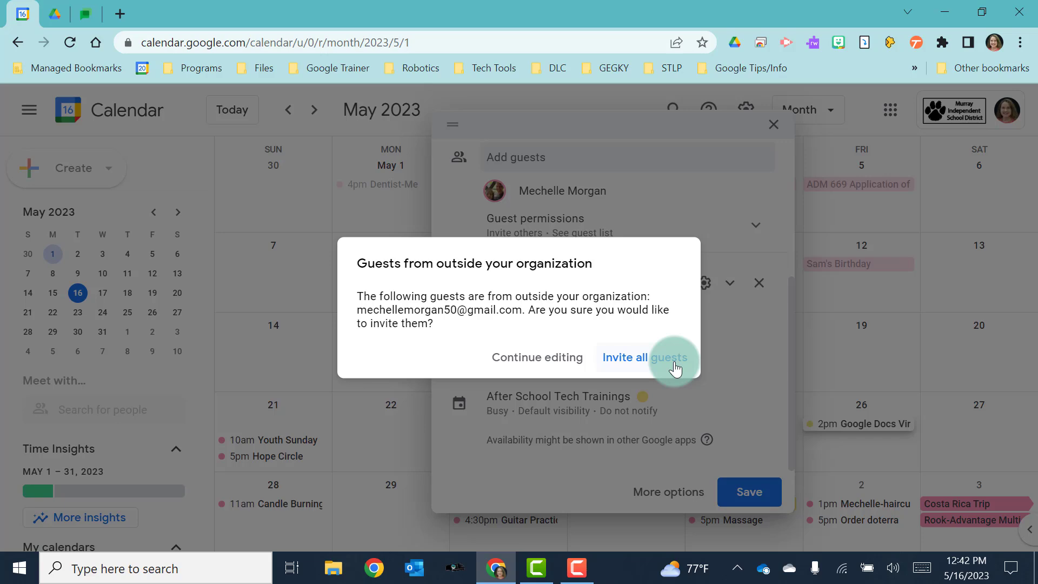
pyautogui.click(676, 369)
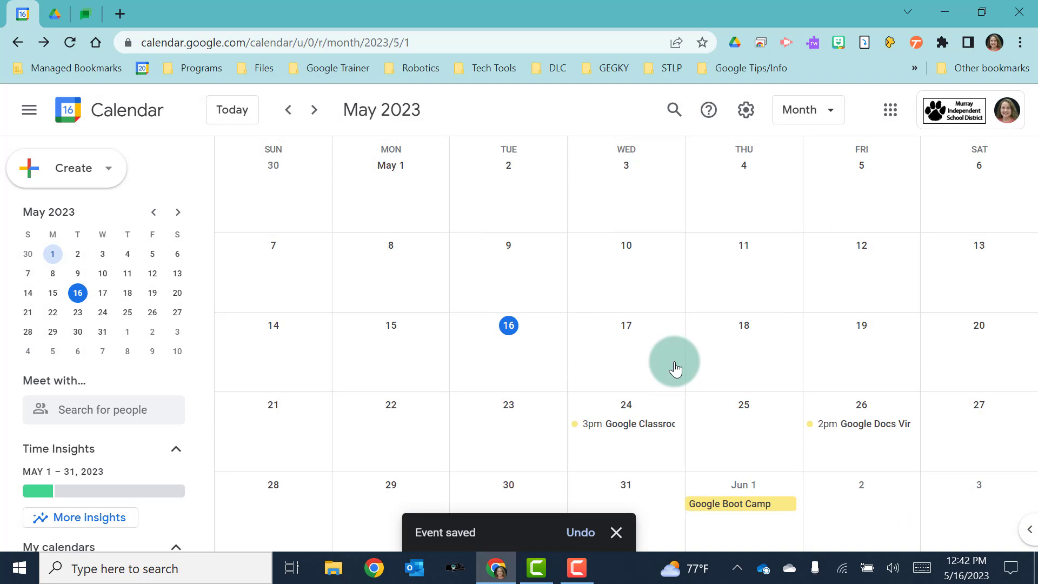
pyautogui.click(862, 428)
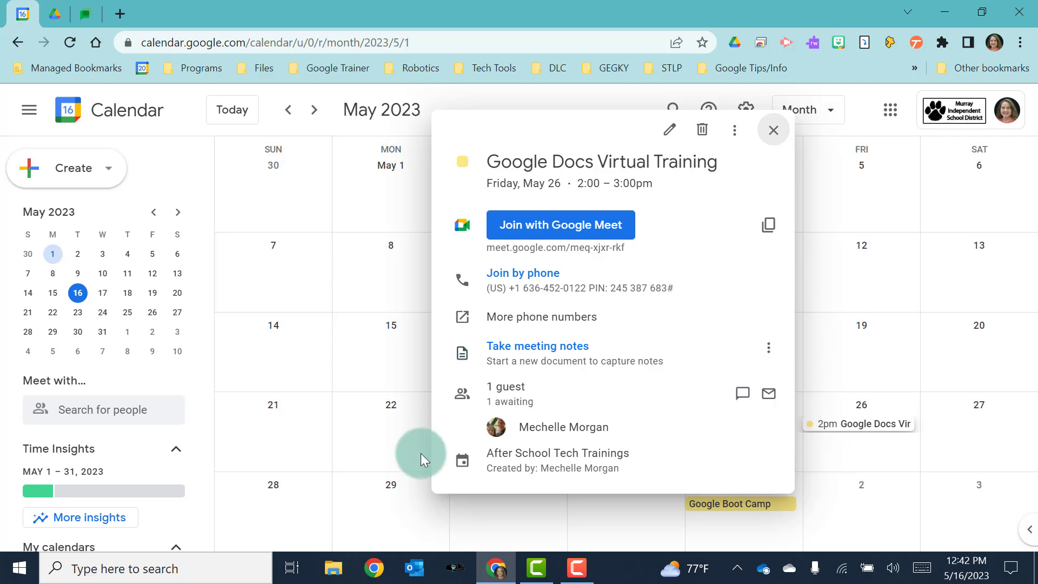
pyautogui.click(363, 437)
# Start a new event on Monday, May 22 titled "Brainstorming Session" with the time 10:30am – 11:30am.
pyautogui.click(364, 436)
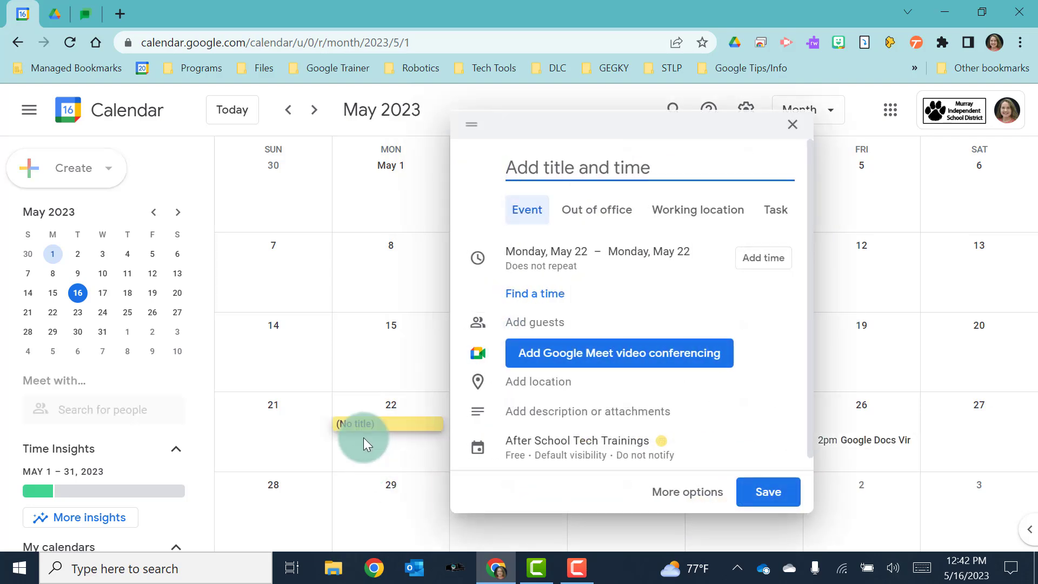
pyautogui.write('Brai')
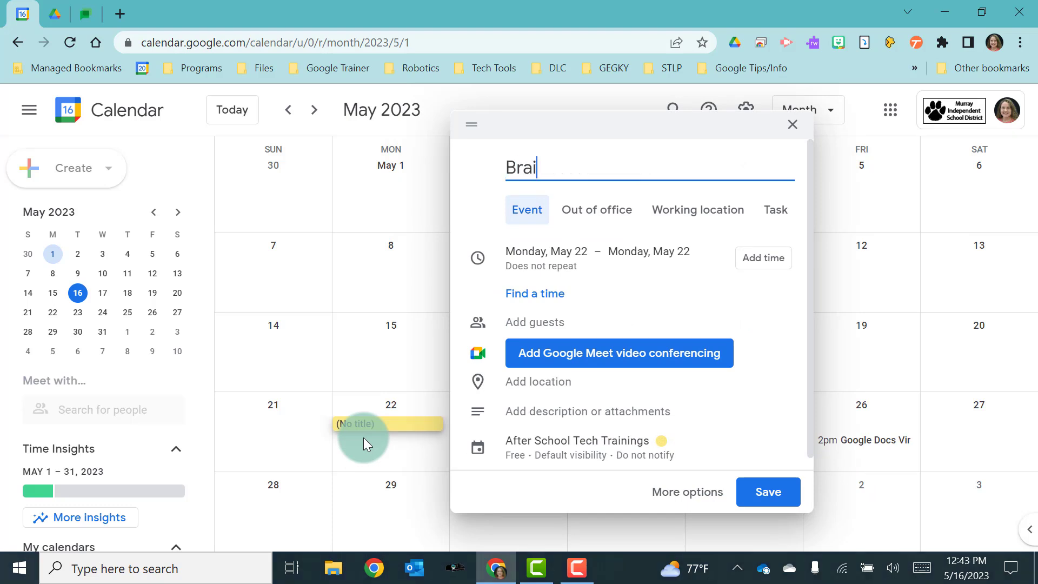
pyautogui.write('nstorming')
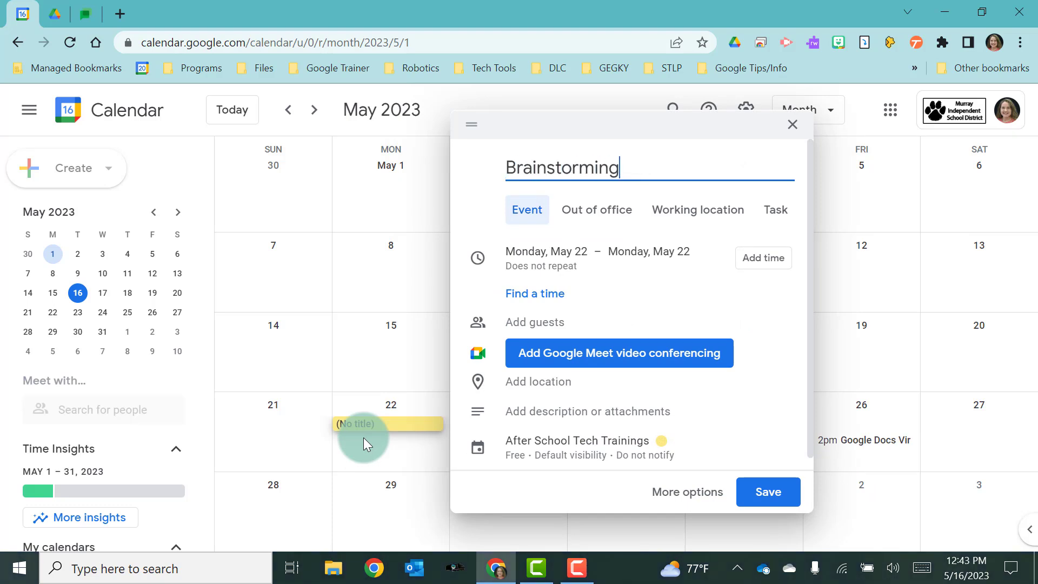
pyautogui.write(' Session')
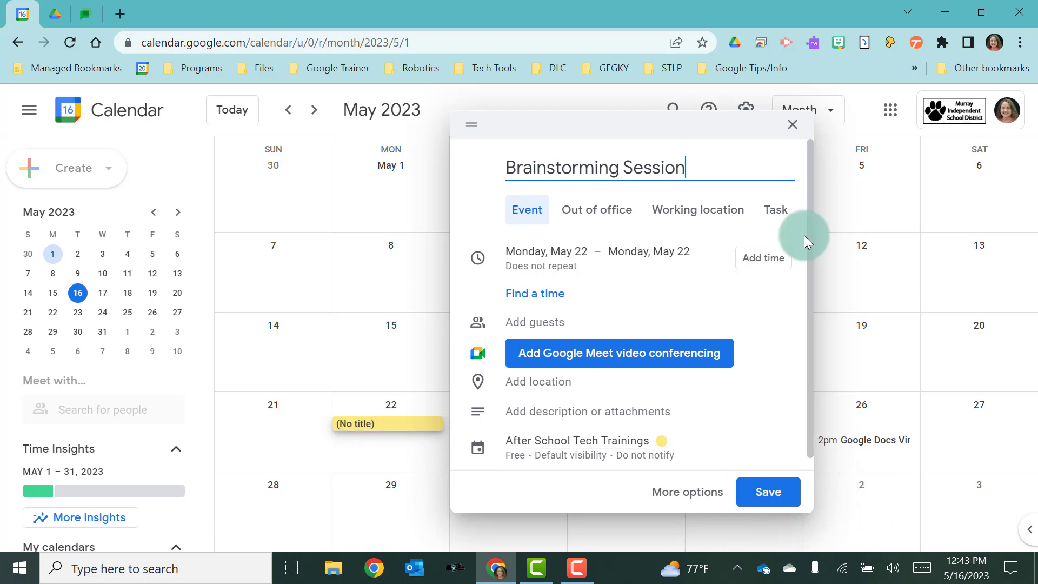
pyautogui.click(764, 257)
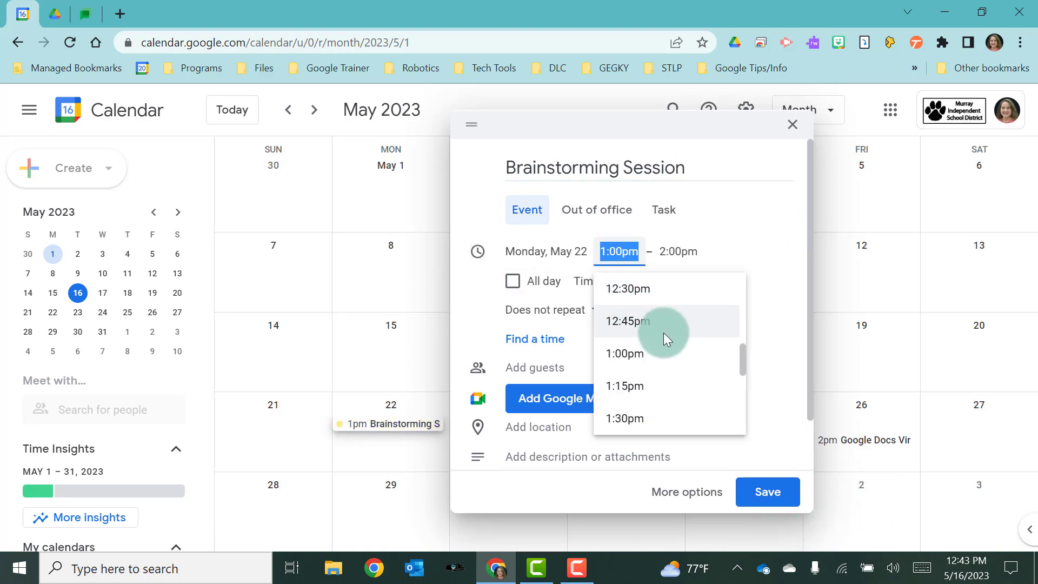
pyautogui.scroll(5, 641, 346)
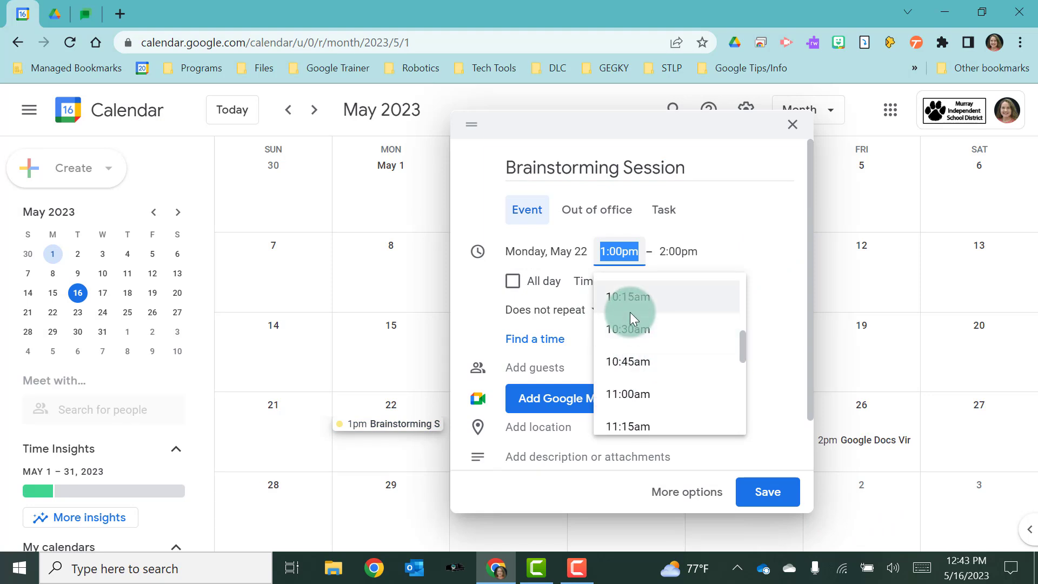
pyautogui.click(630, 326)
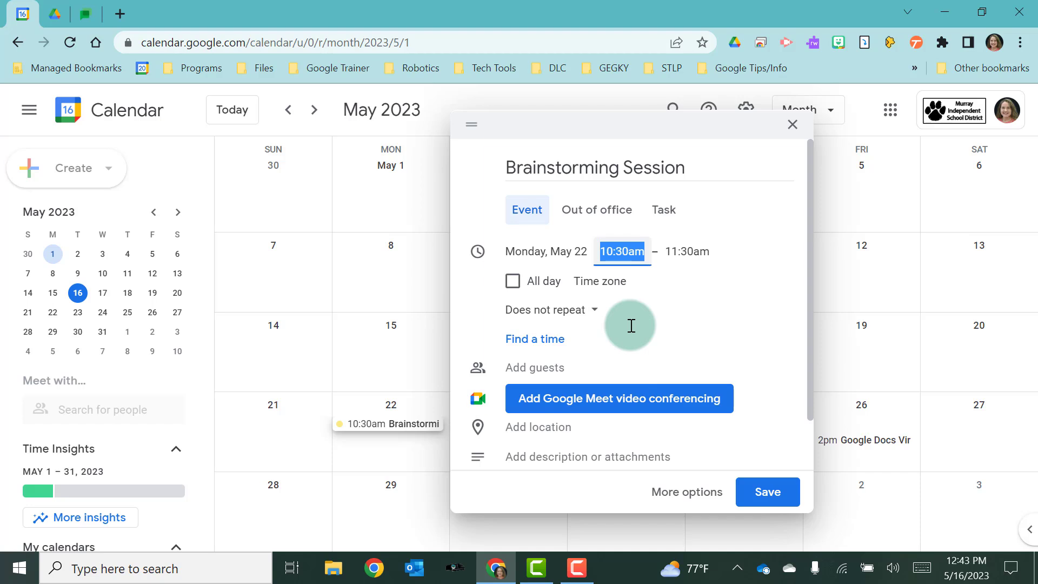
# Set the Brainstorming Session's location to Murray Middle School in Murray, KY.
pyautogui.scroll(-2, 631, 326)
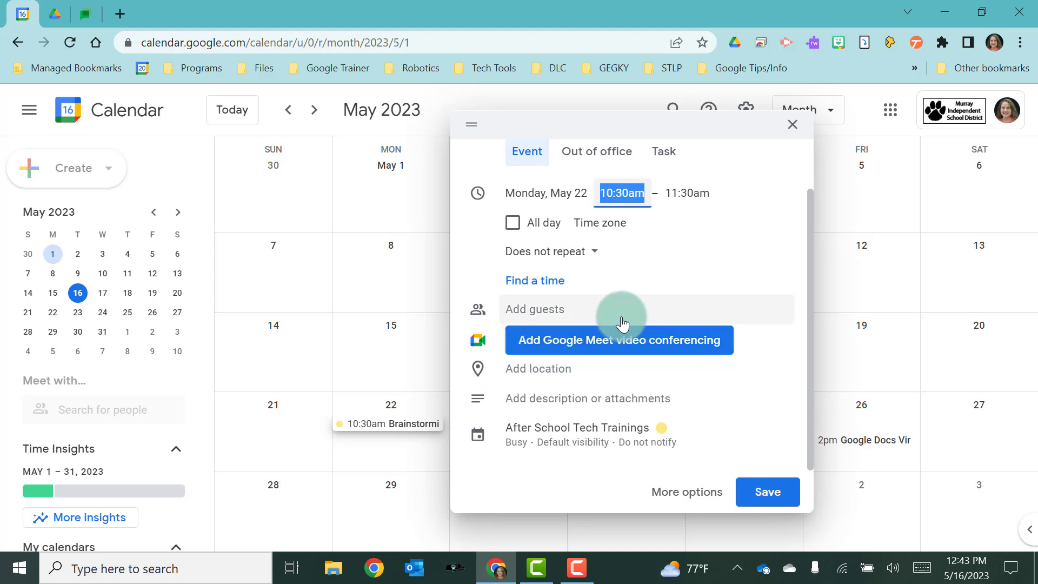
pyautogui.click(554, 373)
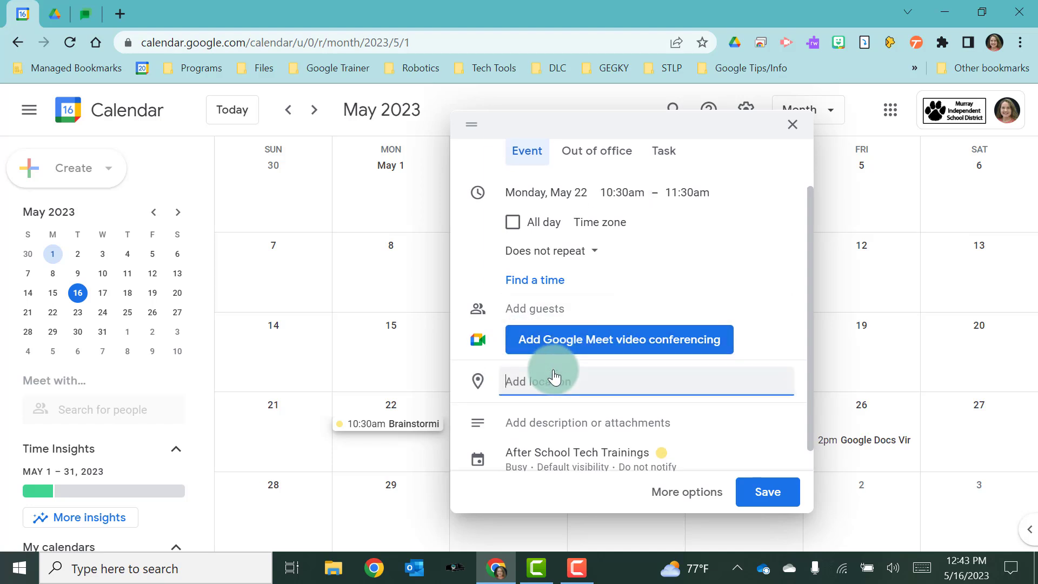
pyautogui.write('Murray Midd')
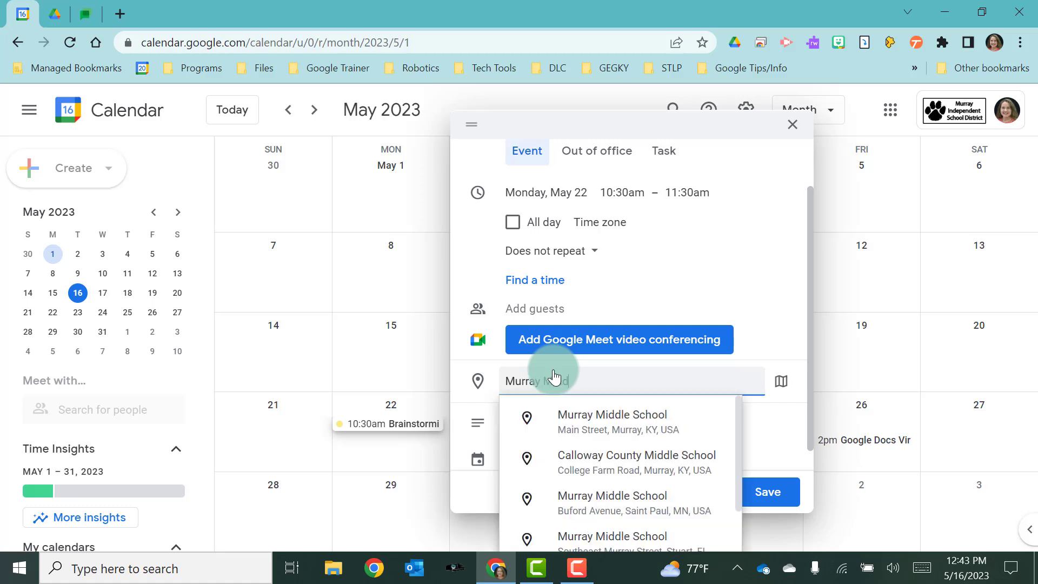
pyautogui.click(573, 420)
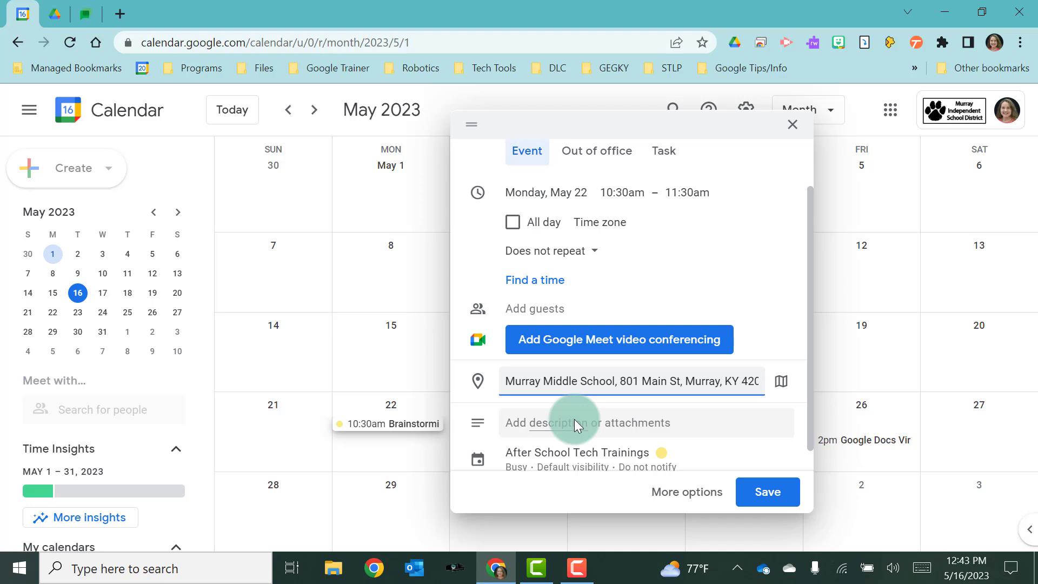
# Enter the description "Brainstorm Training Ideas" and add a meeting notes document to the Brainstorming Session.
pyautogui.scroll(-1, 525, 376)
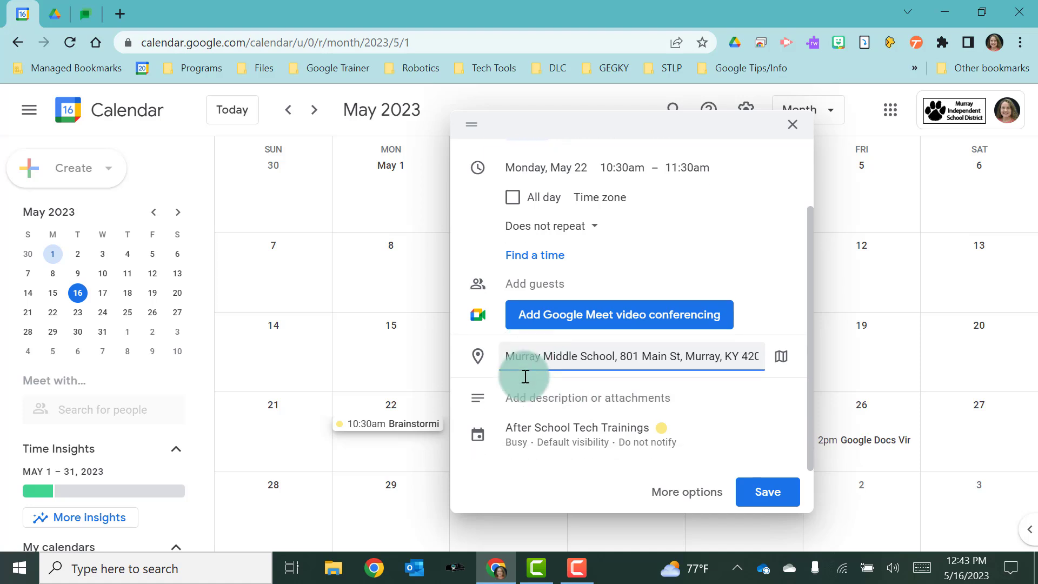
pyautogui.click(516, 409)
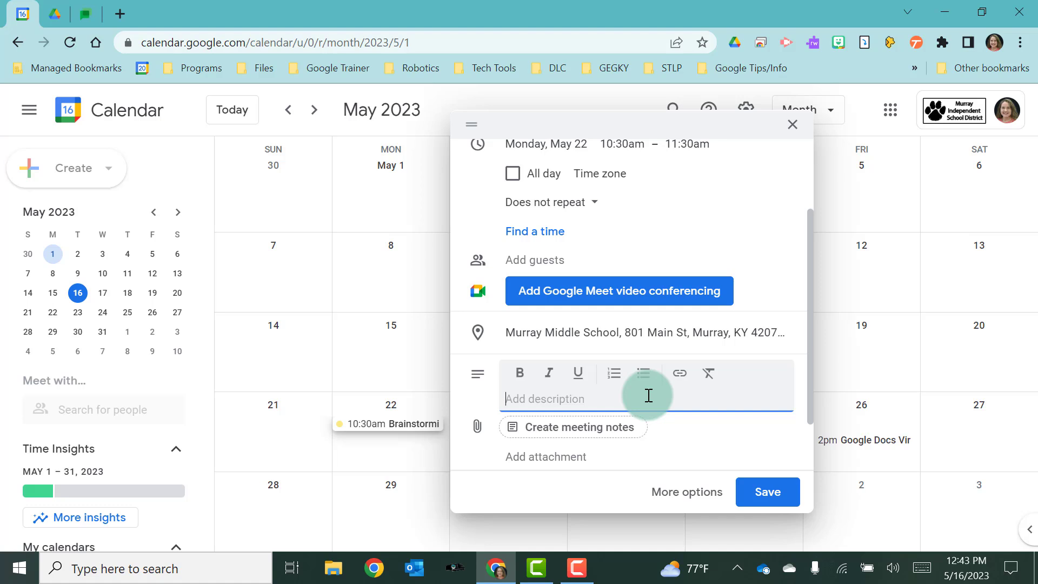
pyautogui.write('Brainstorm Training Ideas')
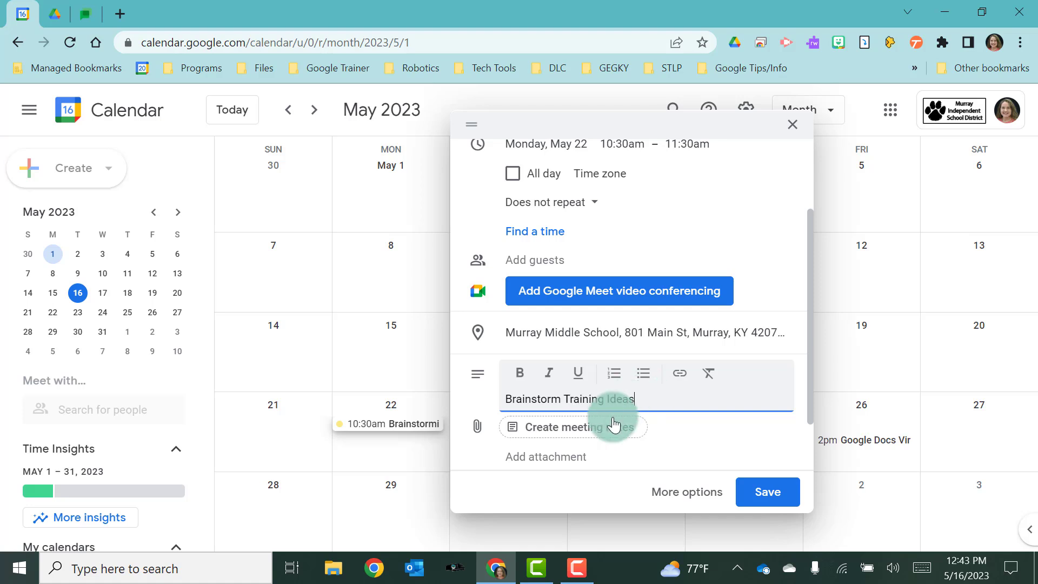
pyautogui.scroll(-1, 611, 417)
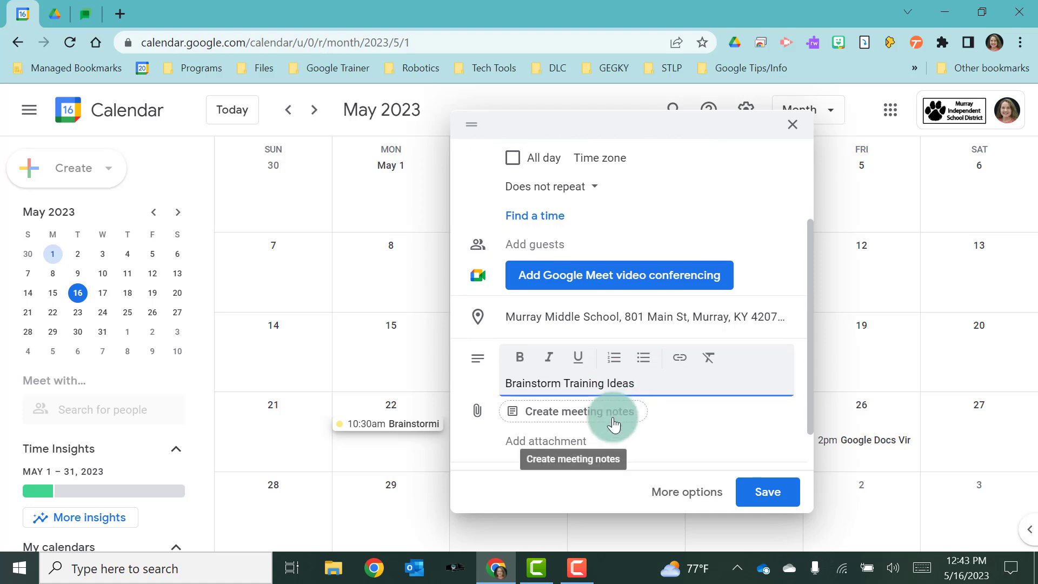
pyautogui.click(530, 419)
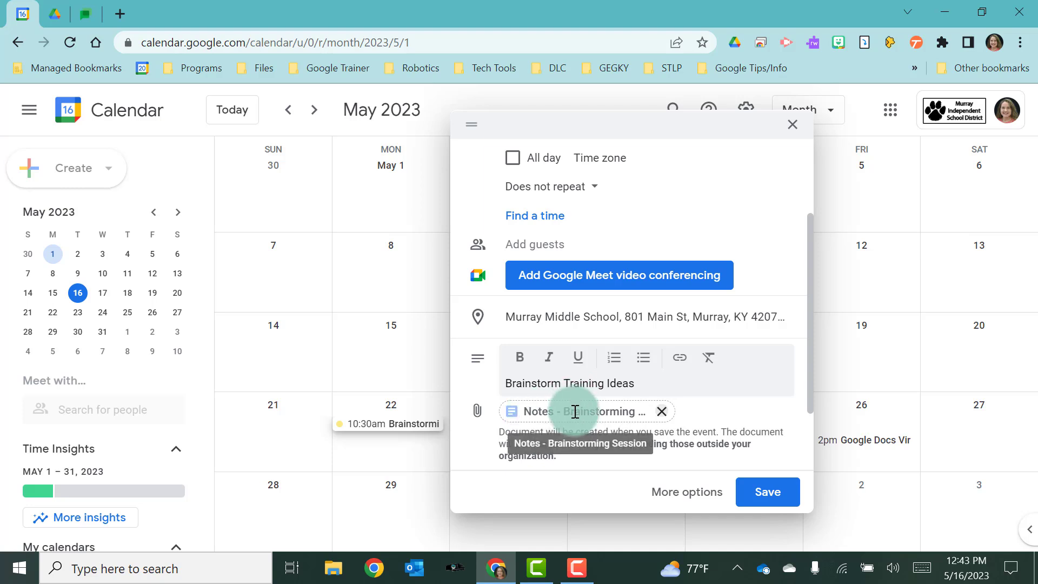
# Browse the recent Google Drive files available as attachments for the Brainstorming Session and leave the file picker without attaching any.
pyautogui.scroll(-2, 700, 427)
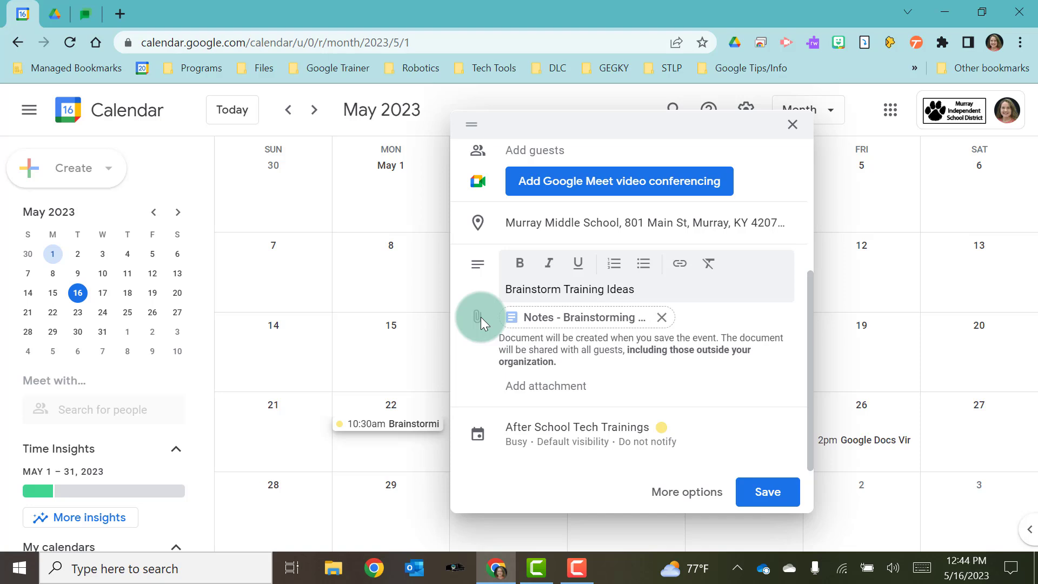
pyautogui.click(542, 388)
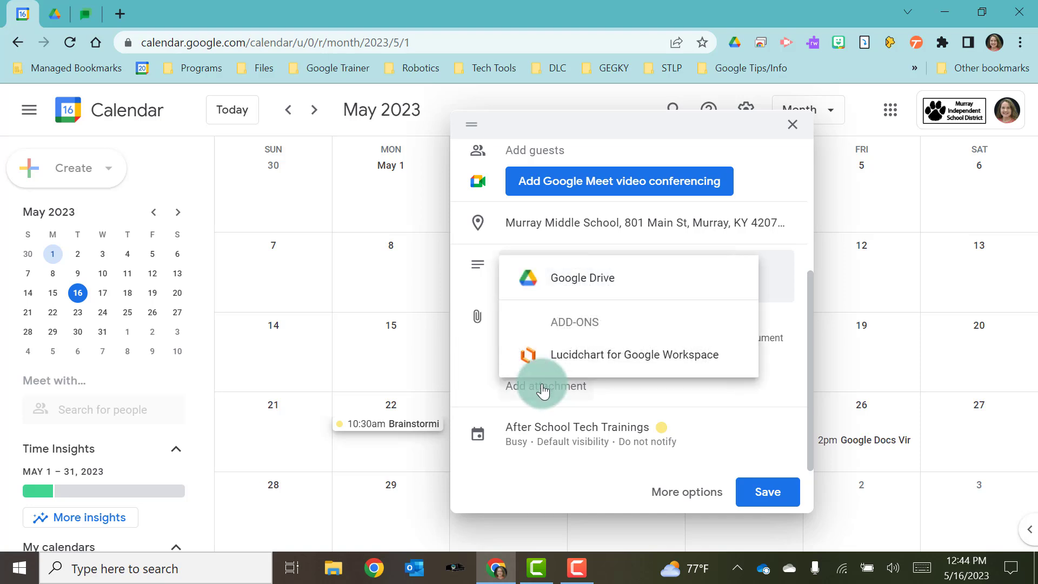
pyautogui.click(579, 278)
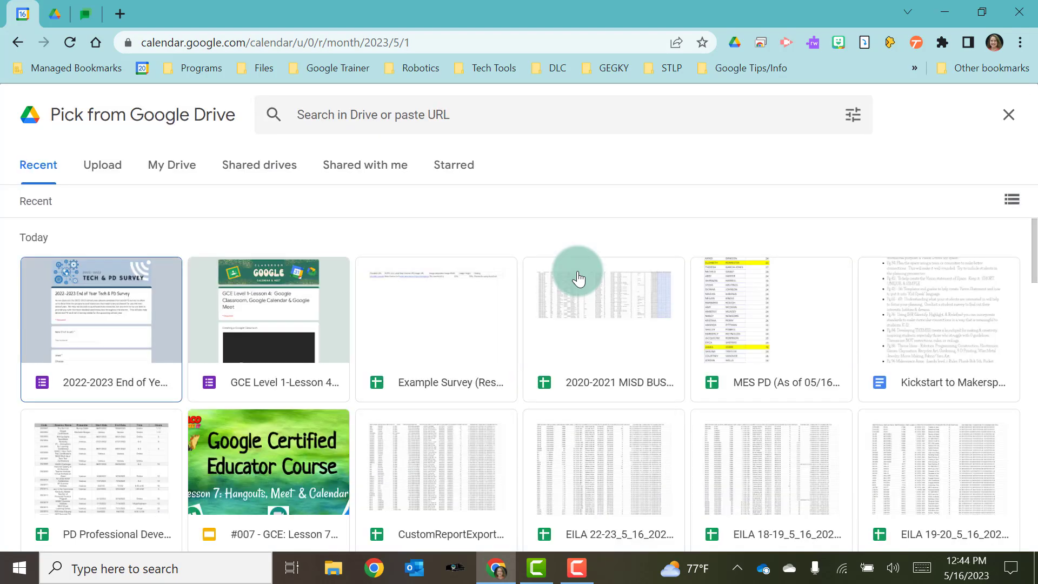
pyautogui.scroll(-3, 633, 276)
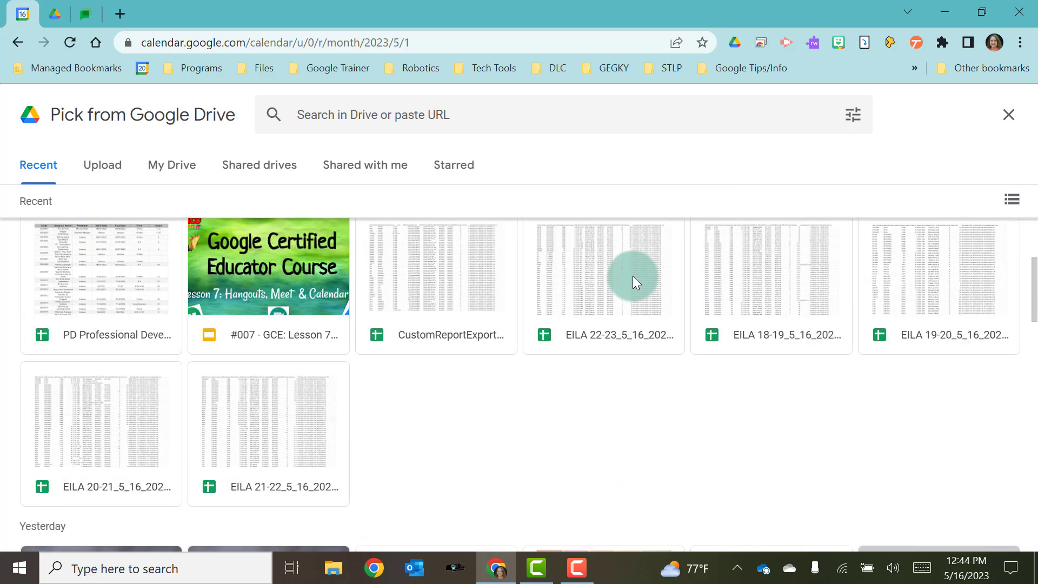
pyautogui.scroll(3, 632, 276)
pyautogui.click(1008, 113)
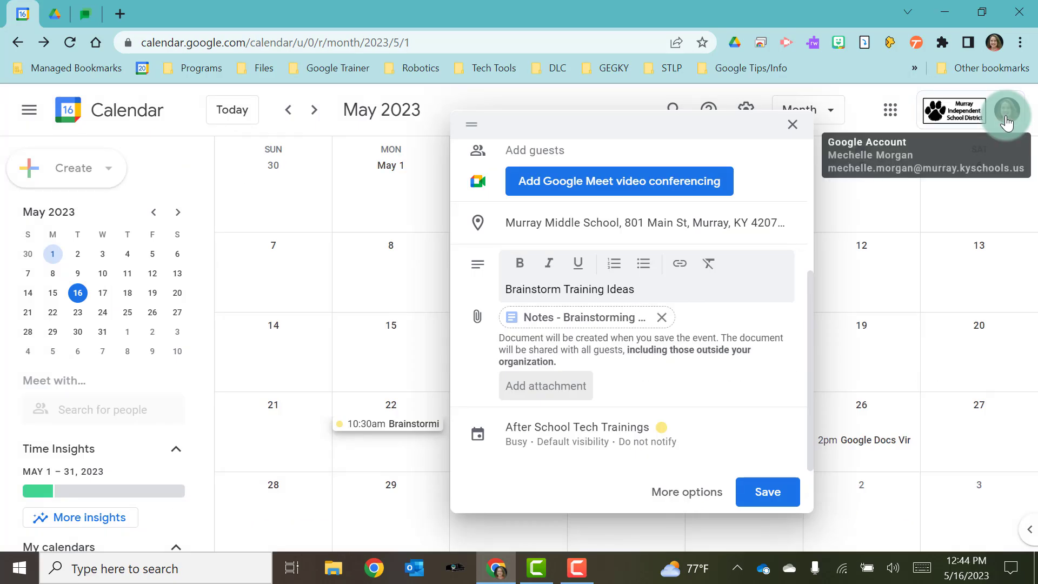
# Save the Brainstorming Session, check its attached meeting notes document, and close the document and the event details.
pyautogui.click(768, 492)
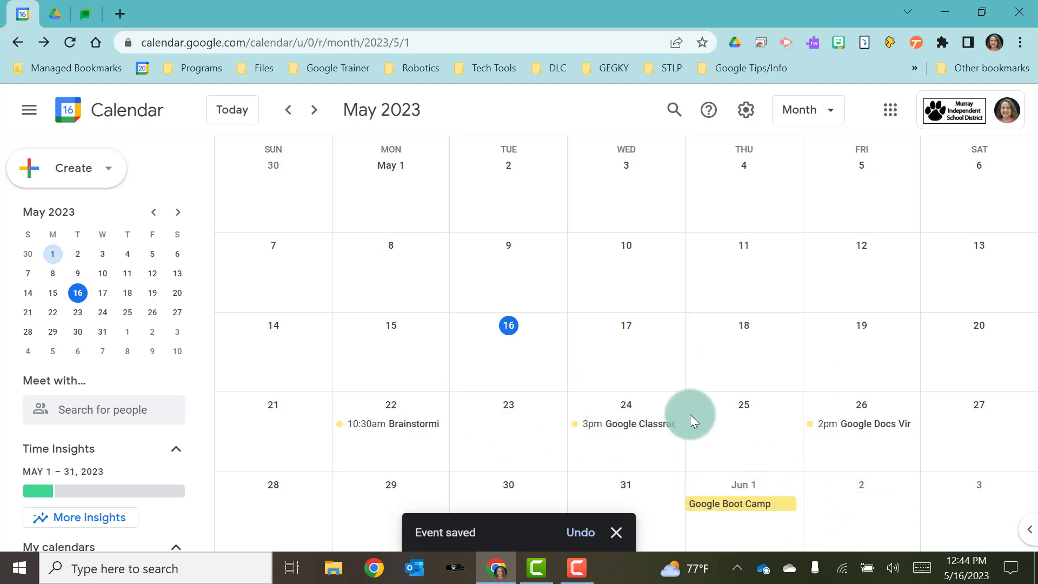
pyautogui.click(403, 426)
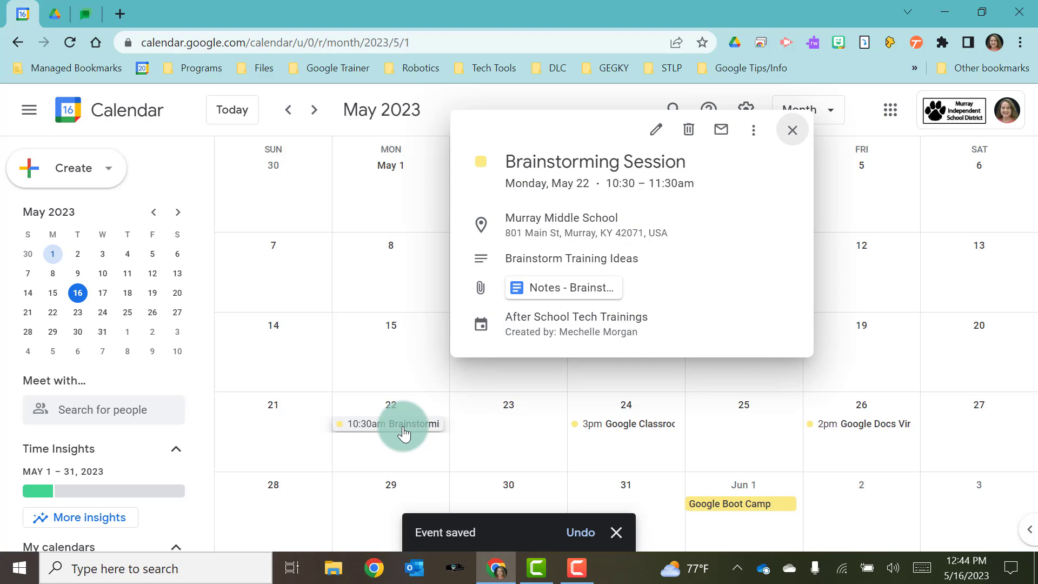
pyautogui.click(569, 295)
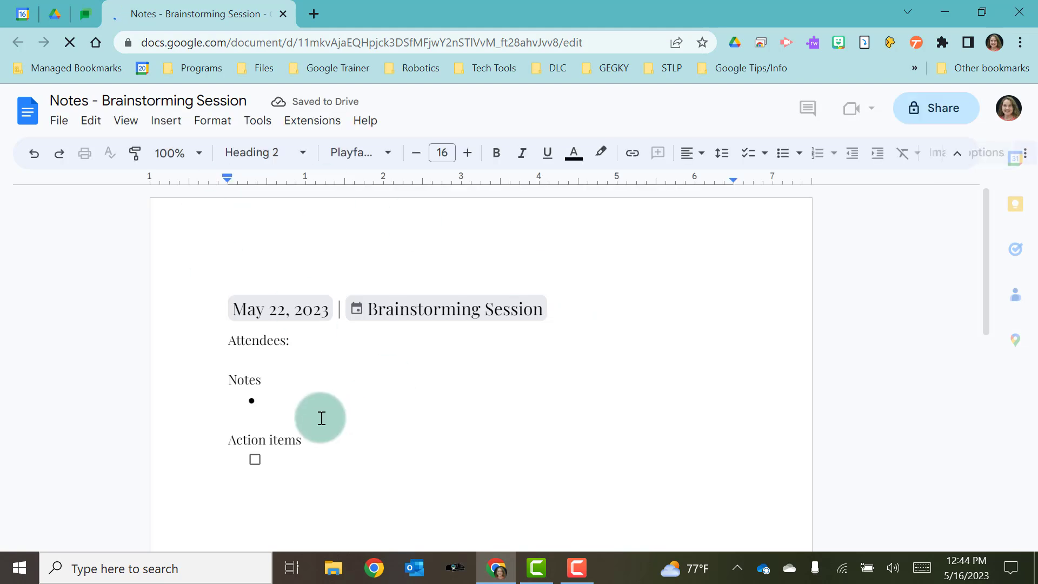
pyautogui.click(283, 14)
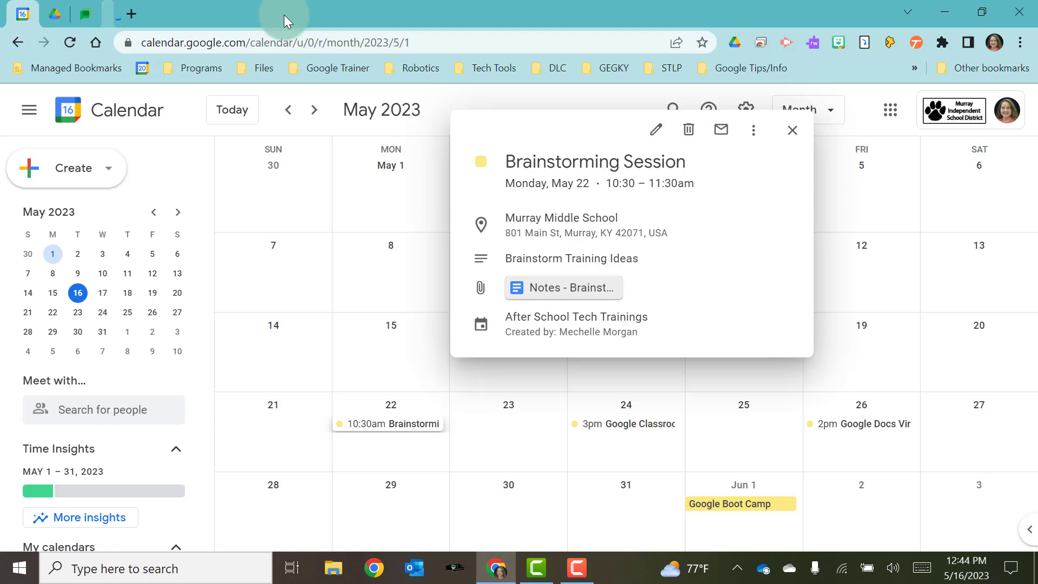
pyautogui.click(369, 250)
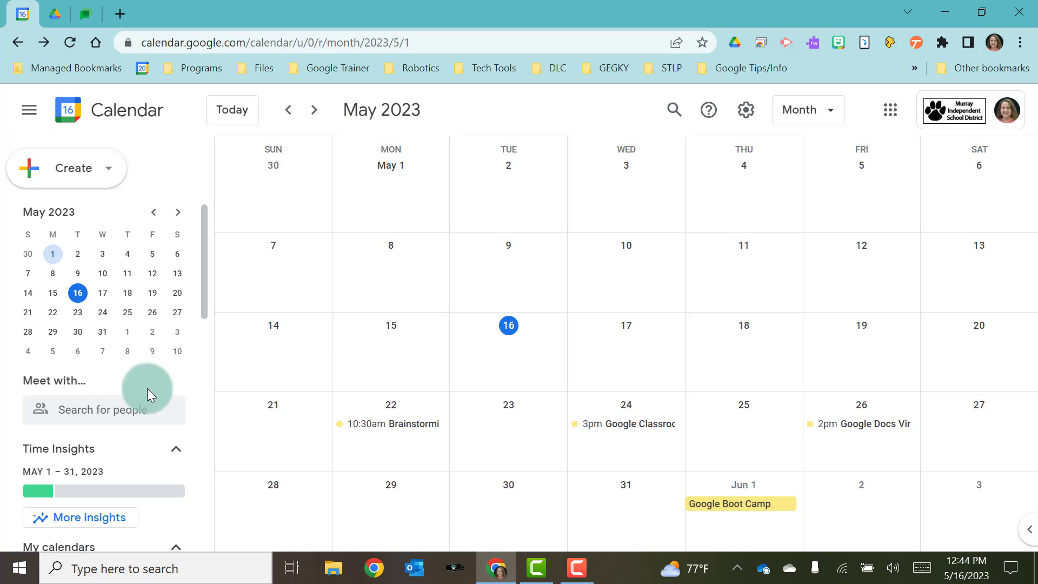
# Show the personal calendar's events and start a new event on Tuesday, May 30 titled "Google Slides Training".
pyautogui.scroll(-5, 147, 388)
pyautogui.click(30, 306)
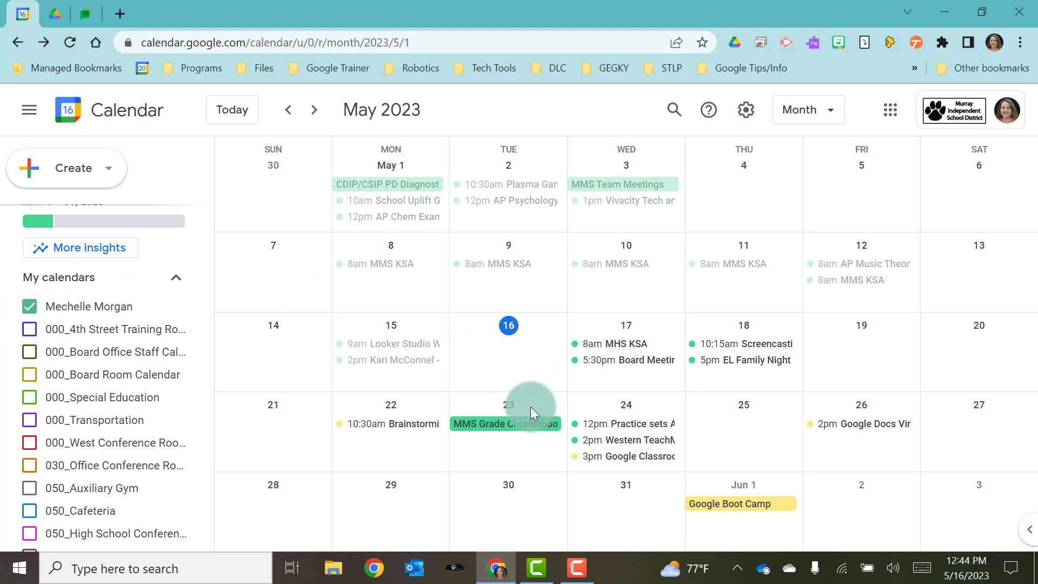
pyautogui.click(483, 511)
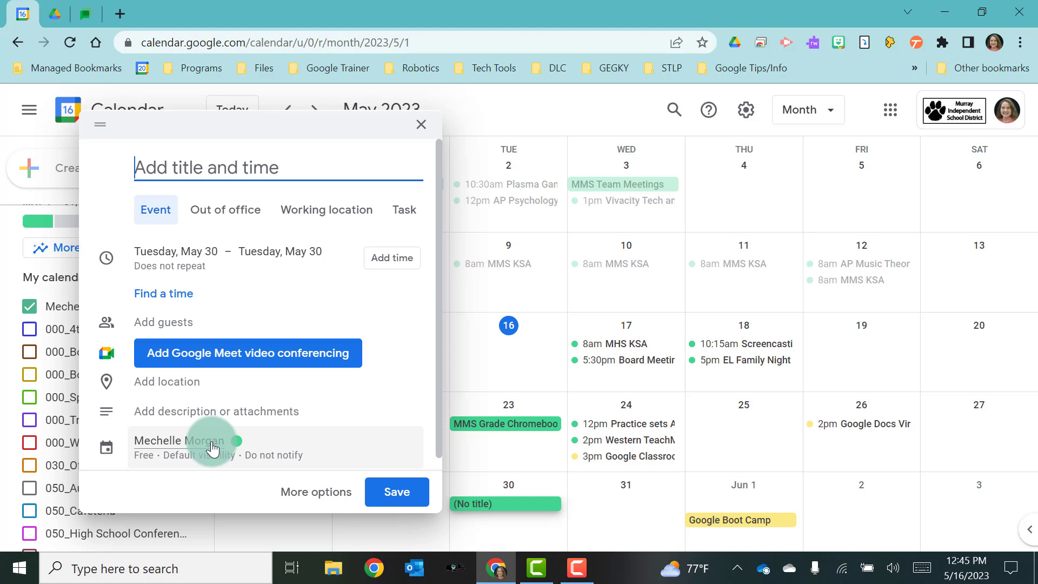
pyautogui.write('Google Slide')
pyautogui.press('BackSpace')
pyautogui.press('BackSpace')
pyautogui.press('BackSpace')
pyautogui.press('BackSpace')
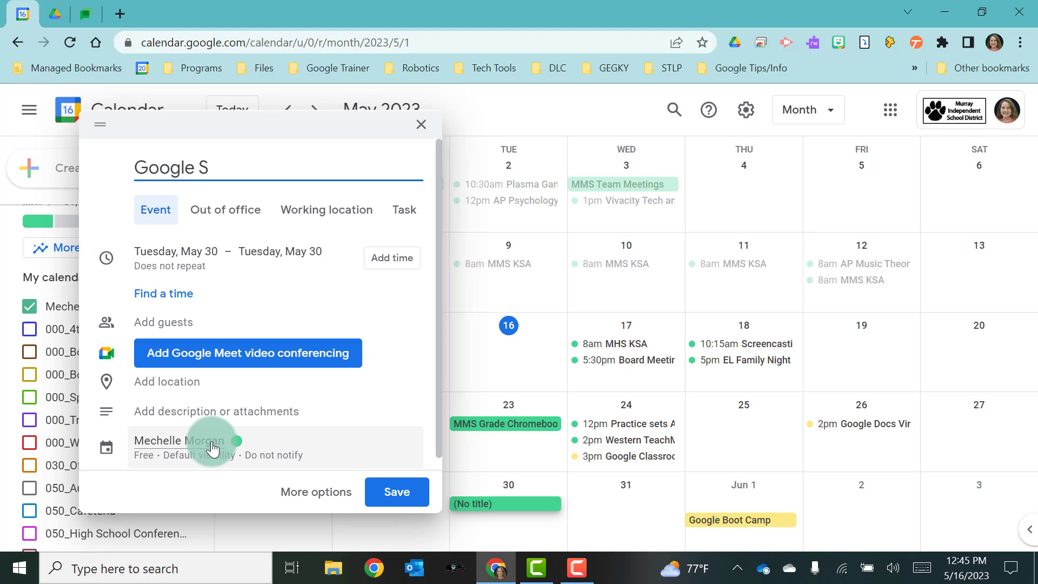
pyautogui.write('lides Training')
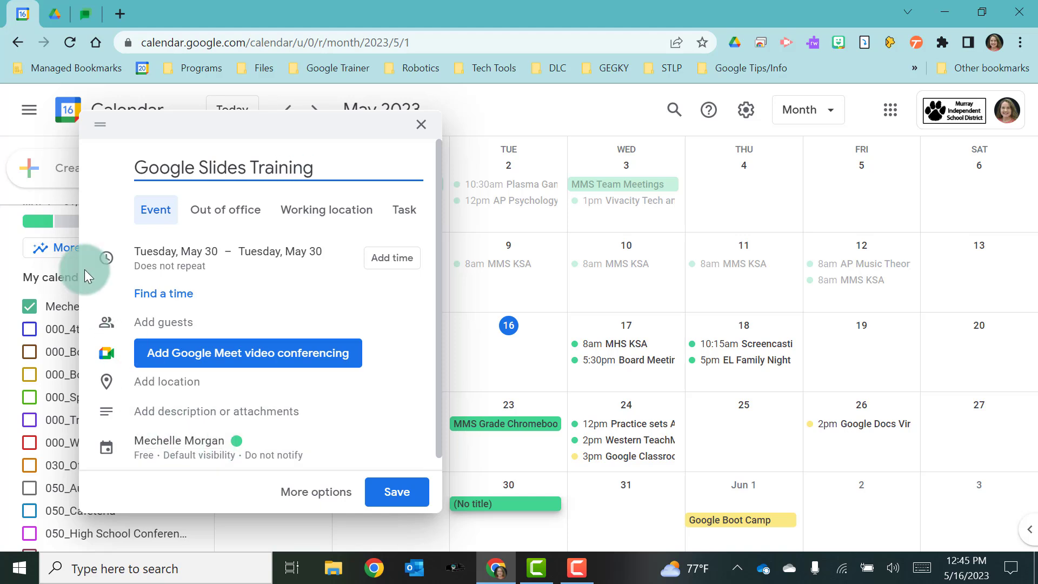
# Give the Google Slides Training a time of 1:00pm – 2:00pm.
pyautogui.click(397, 260)
pyautogui.click(250, 251)
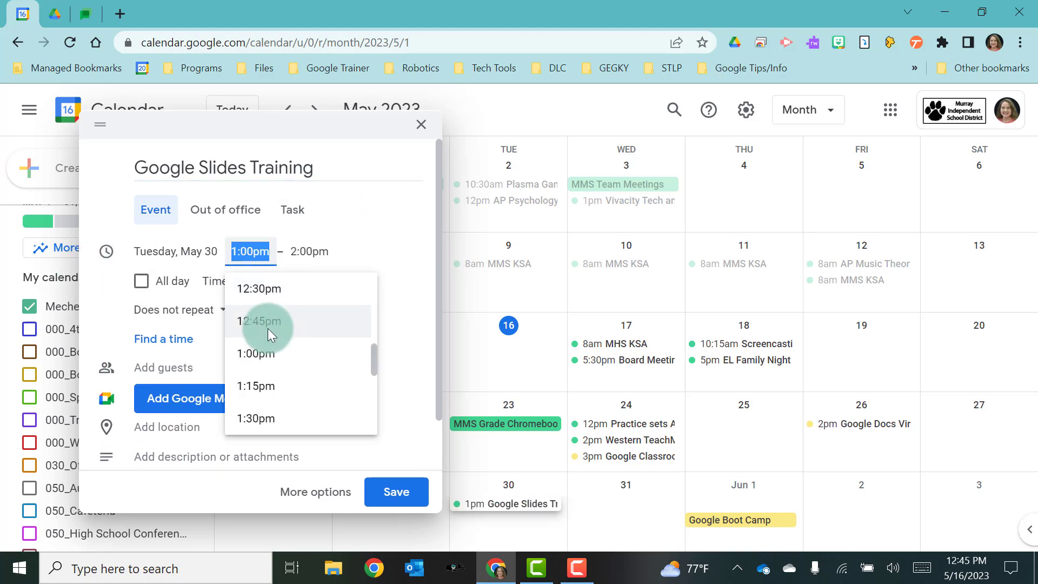
pyautogui.click(262, 352)
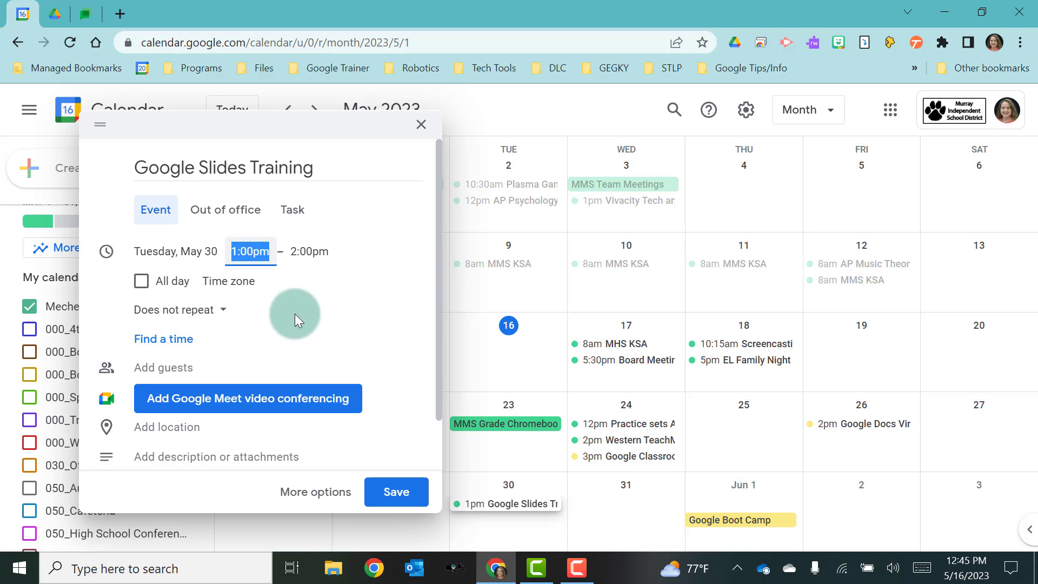
# Assign the Google Slides Training to the After School Tech Trainings calendar and save the event.
pyautogui.scroll(-1, 294, 313)
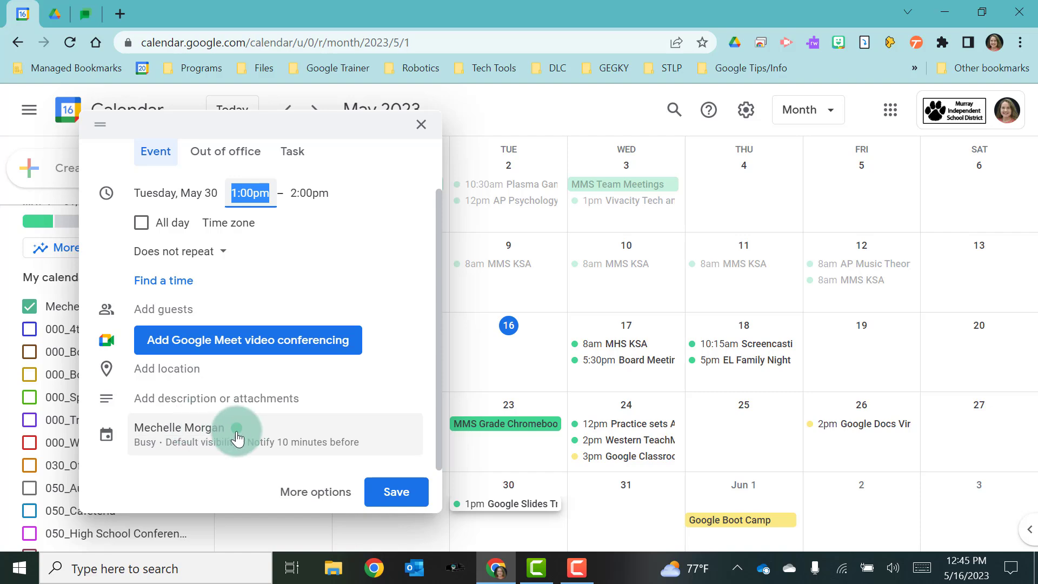
pyautogui.click(211, 436)
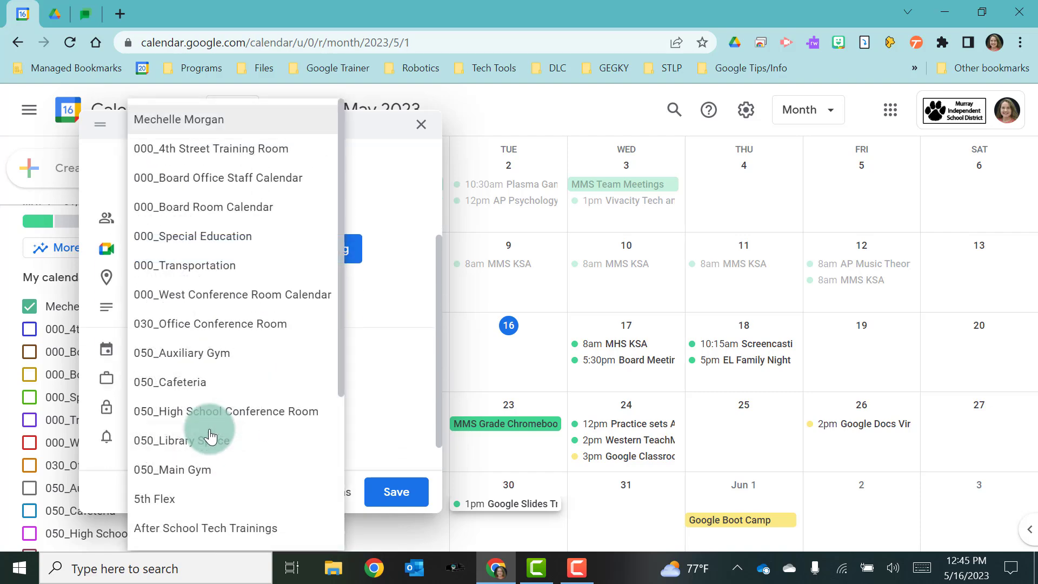
pyautogui.scroll(-4, 222, 159)
pyautogui.scroll(-1, 223, 160)
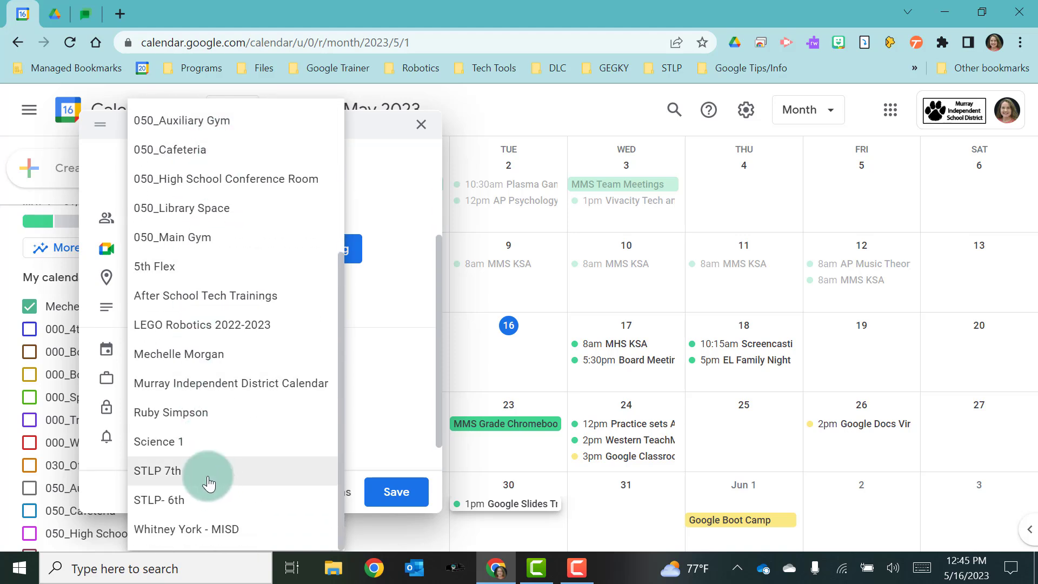
pyautogui.click(201, 297)
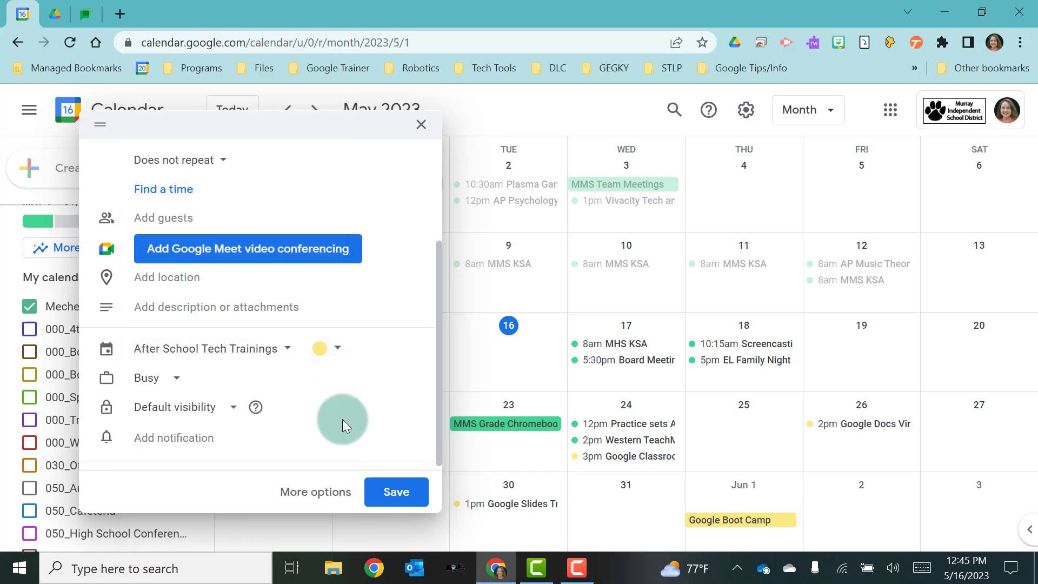
pyautogui.click(382, 493)
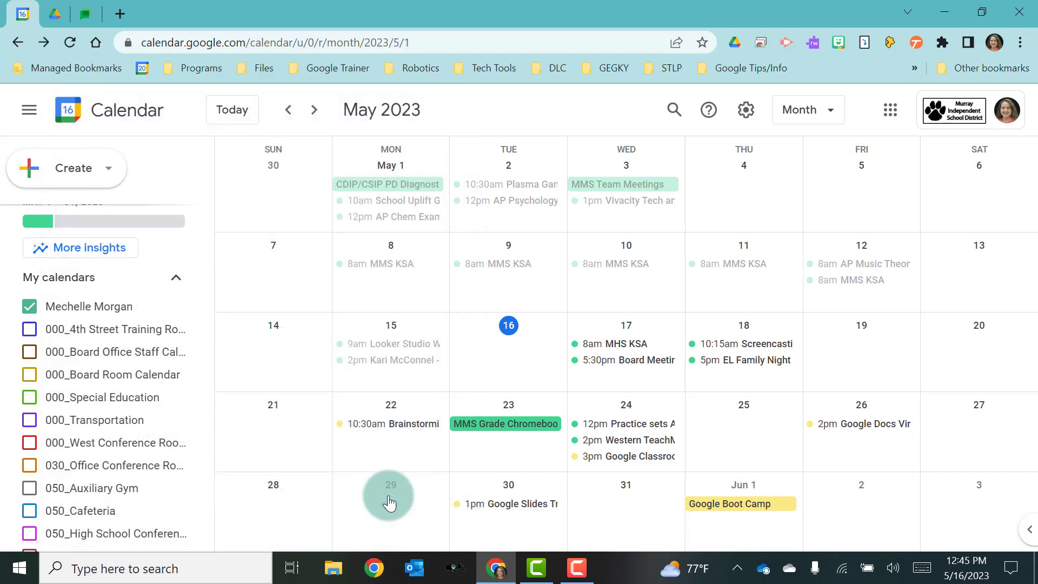
# Open the saved Google Slides Training for editing, review the calendars it can be assigned to, and return to the month view.
pyautogui.click(490, 507)
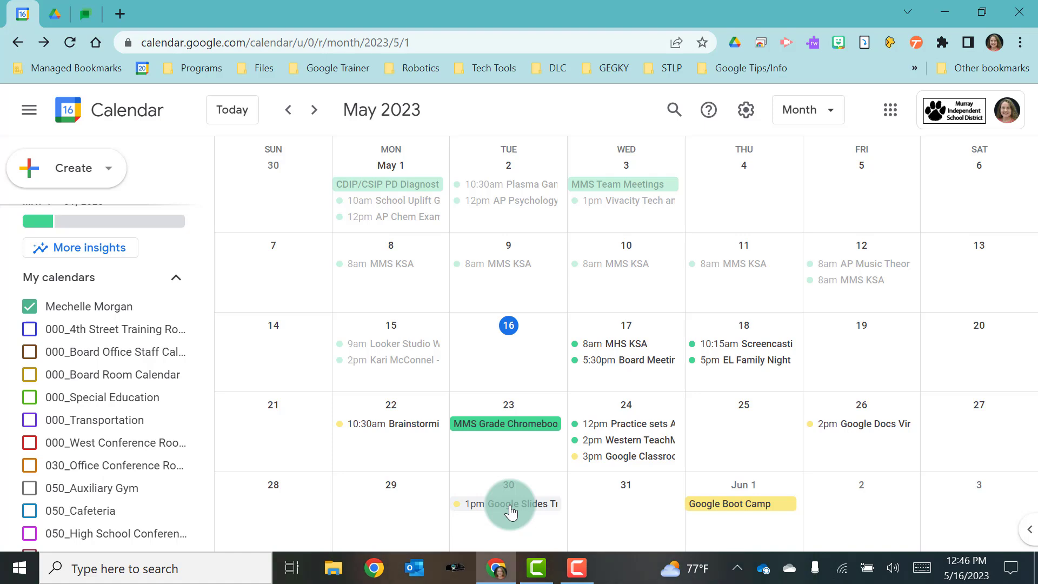
pyautogui.click(510, 508)
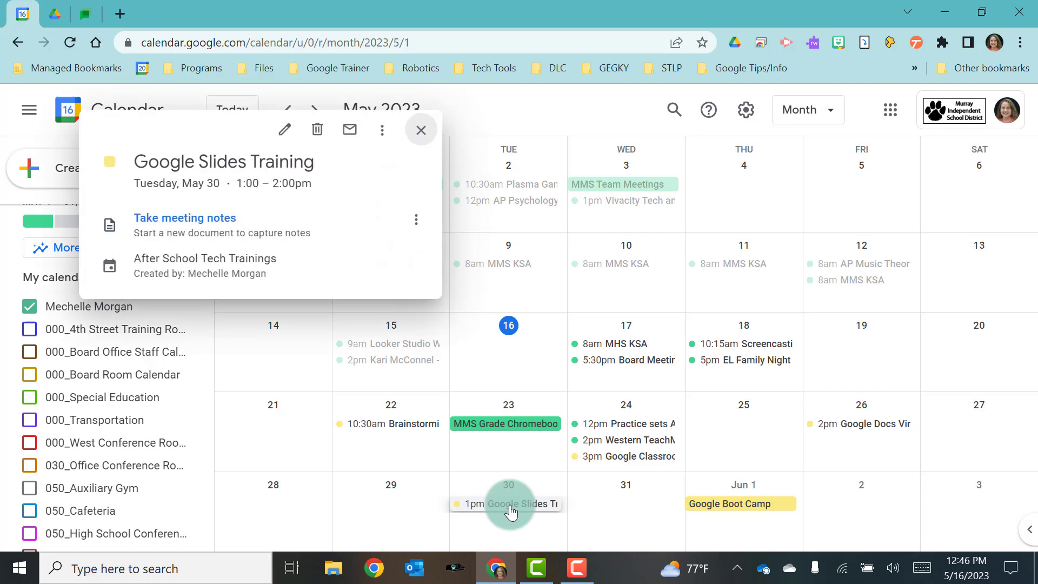
pyautogui.click(283, 133)
pyautogui.click(198, 417)
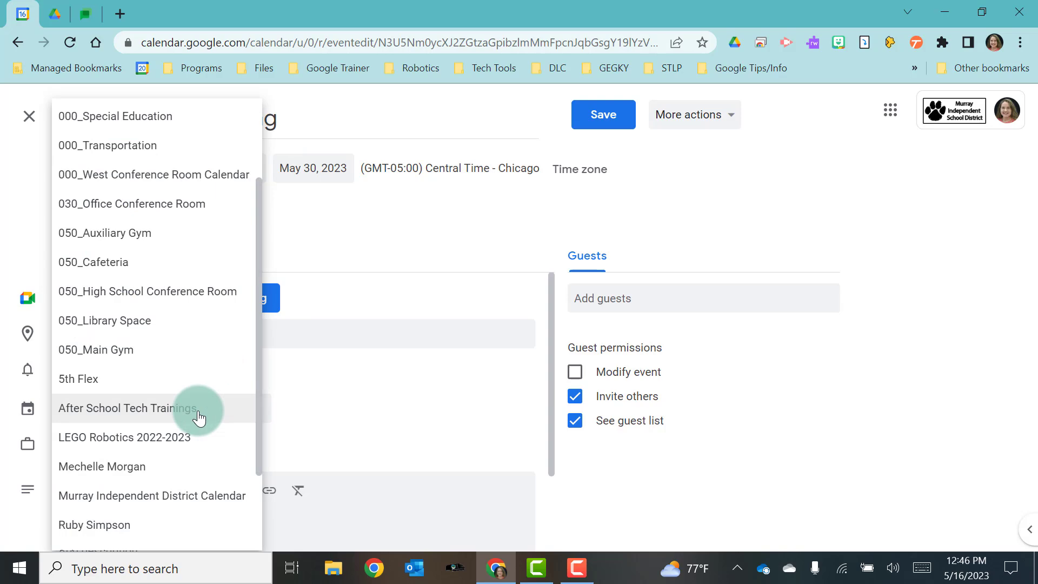
pyautogui.click(702, 199)
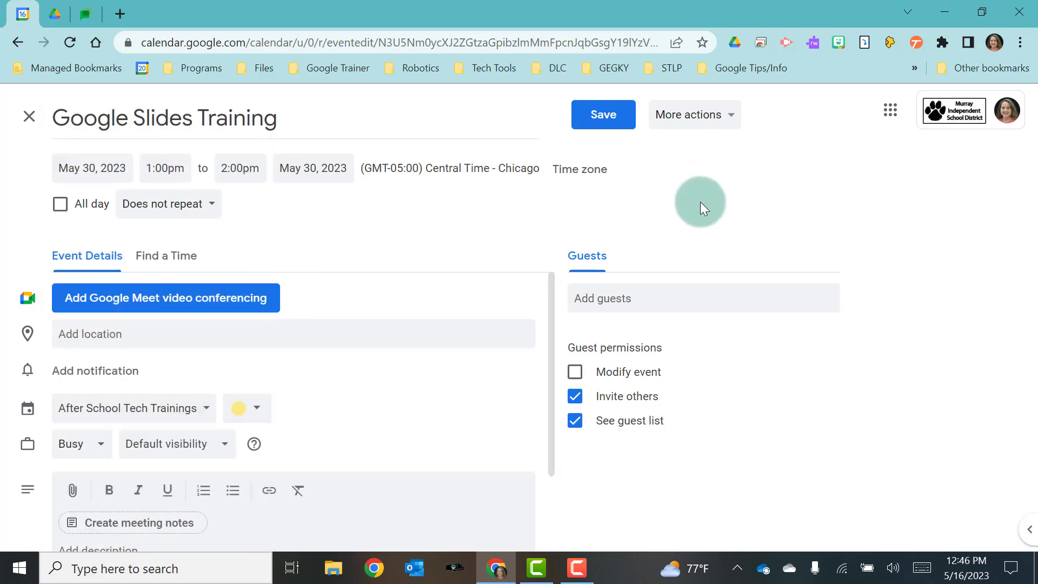
pyautogui.click(613, 138)
pyautogui.click(596, 416)
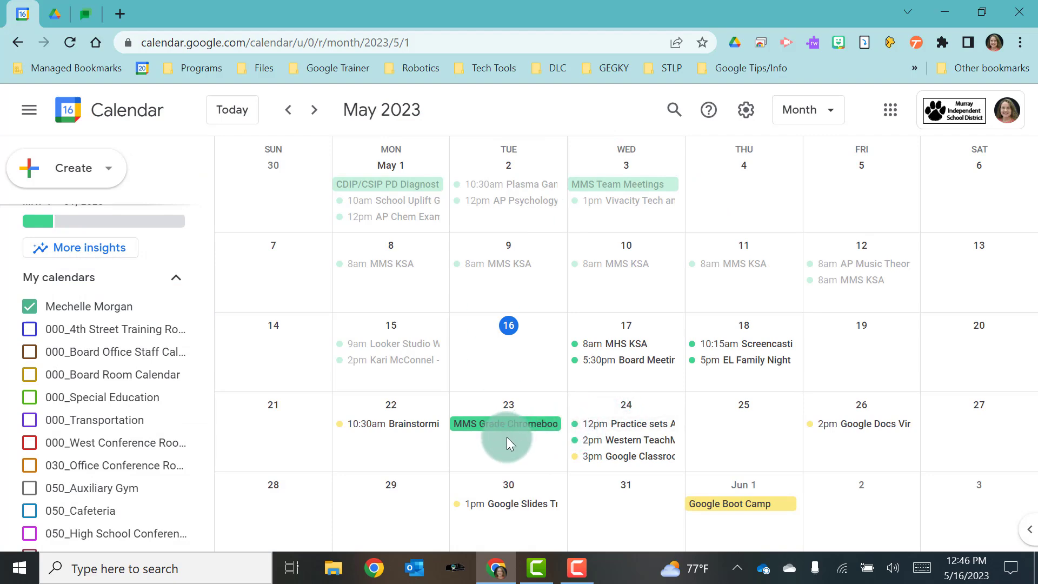
# Edit the Google Docs Virtual Training on May 26 to add the organizer's school account as another guest, and save the event.
pyautogui.click(887, 427)
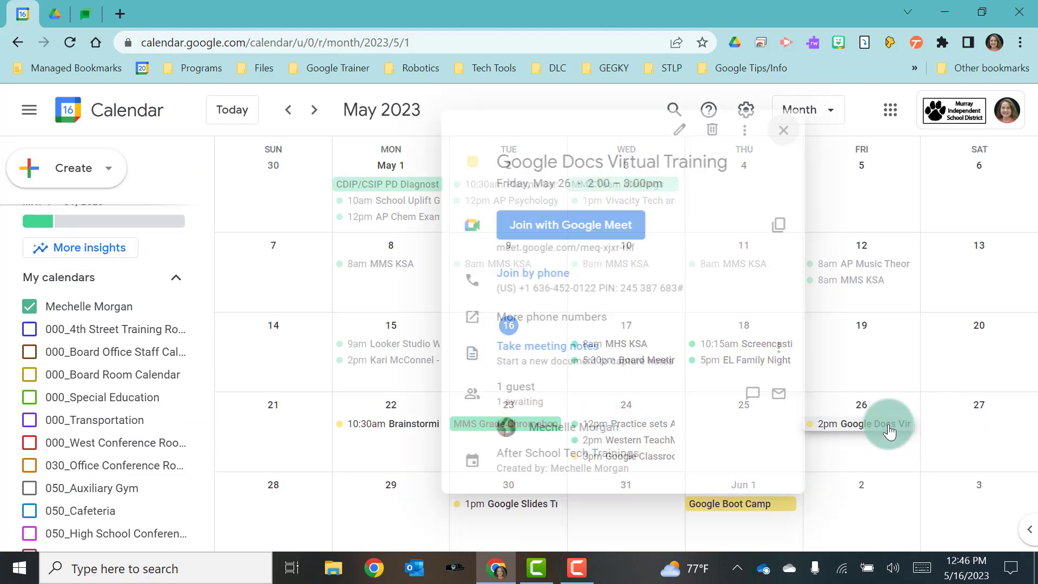
pyautogui.click(669, 130)
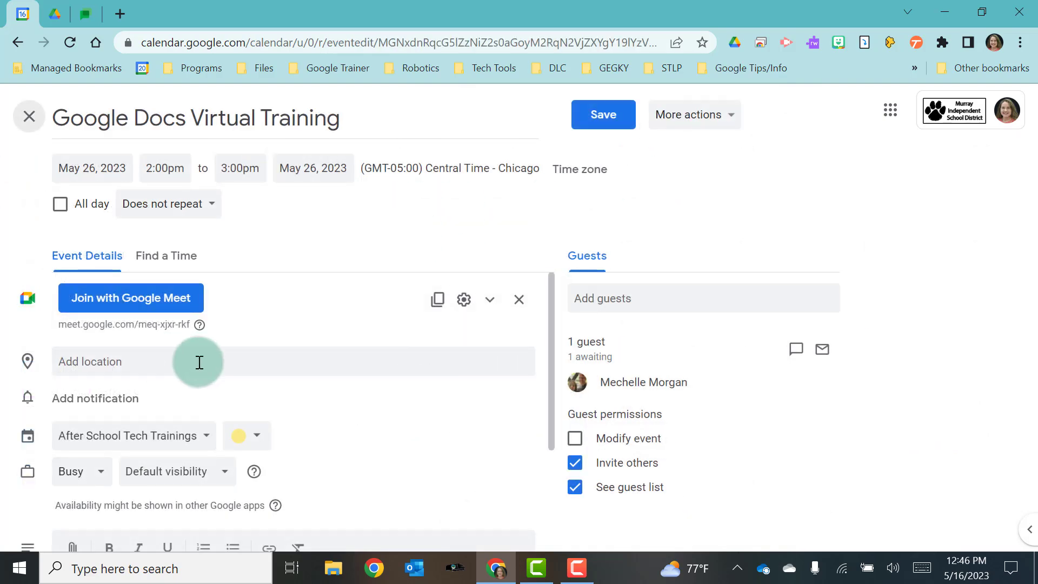
pyautogui.click(599, 300)
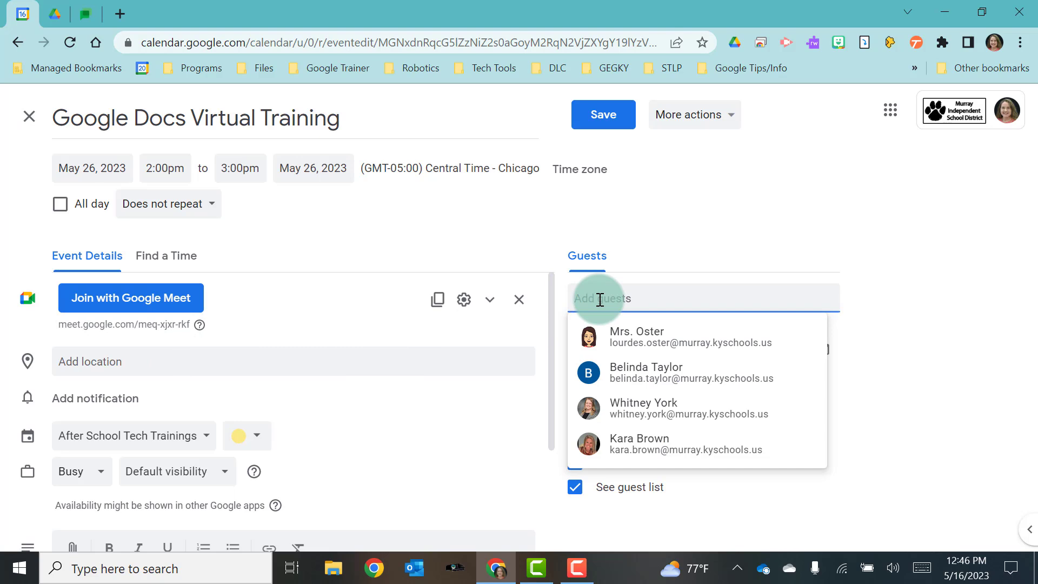
pyautogui.write('meche')
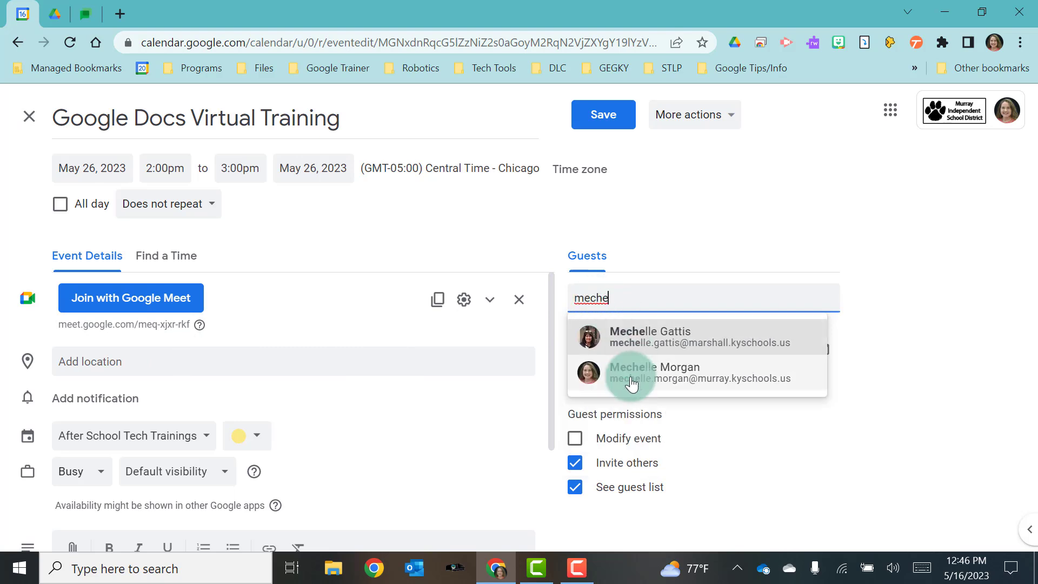
pyautogui.click(632, 383)
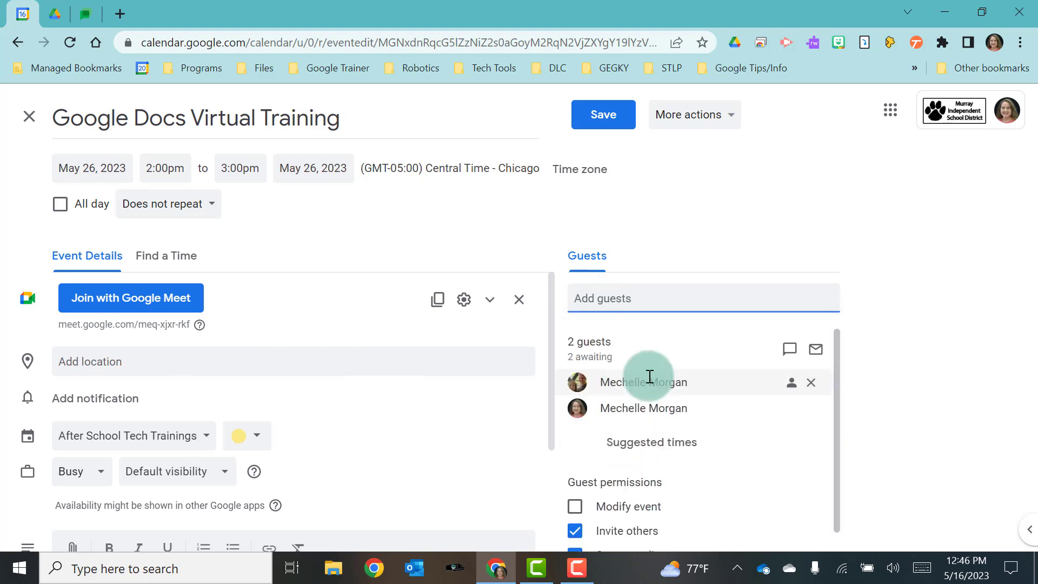
pyautogui.scroll(-3, 532, 452)
pyautogui.scroll(3, 532, 452)
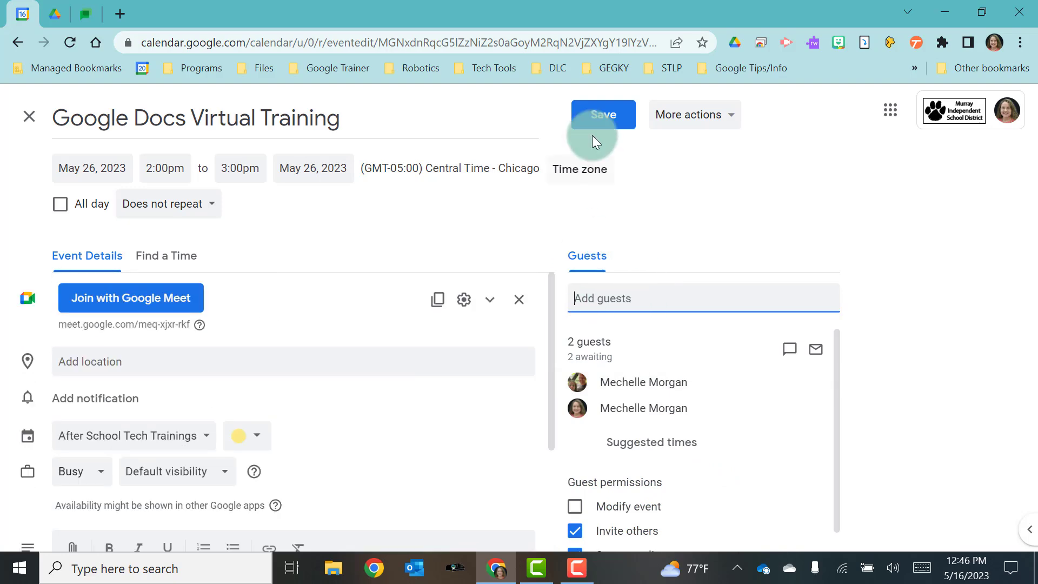
pyautogui.click(604, 114)
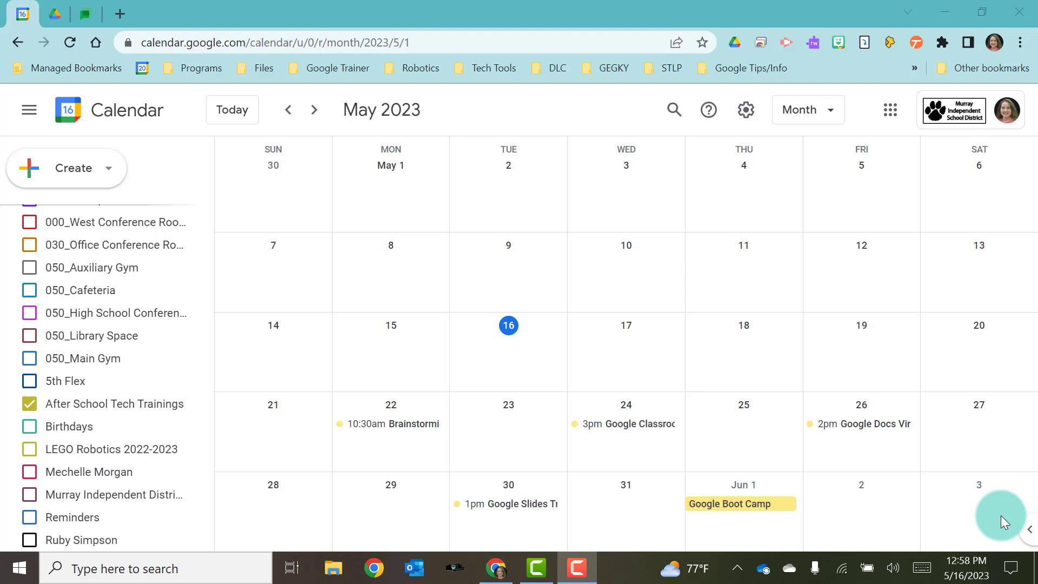
# Create an event titled Tech Office Hours on Monday, May 29, with a time of 3:00pm – 4:00pm.
pyautogui.click(379, 508)
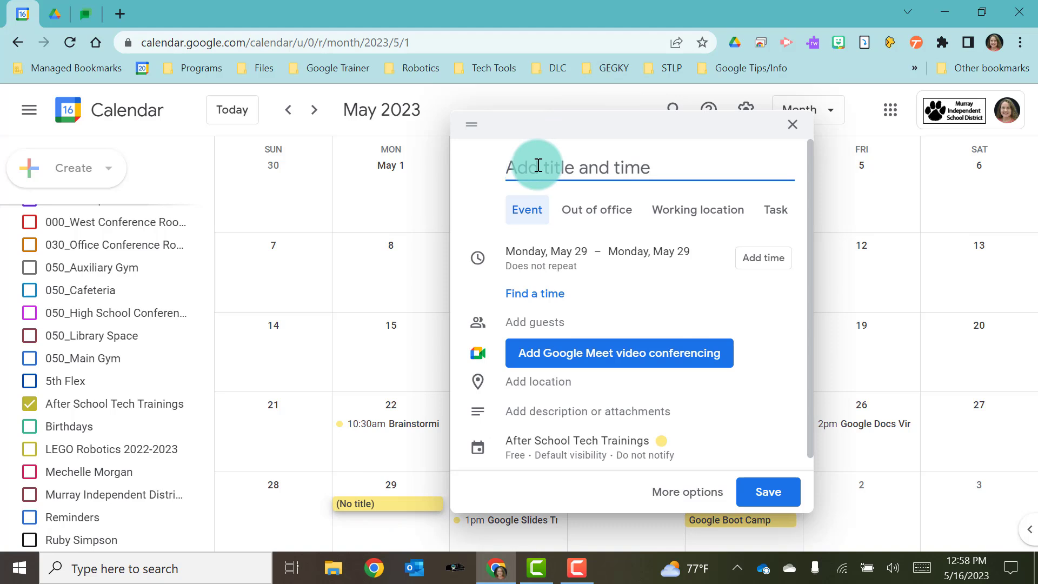
pyautogui.write('Tech Office Hours')
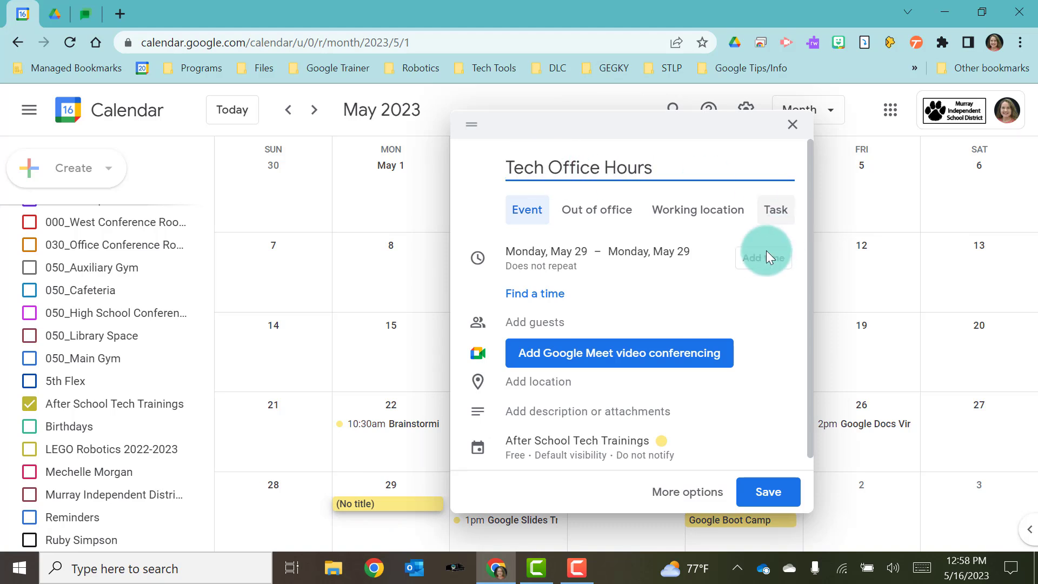
pyautogui.click(750, 260)
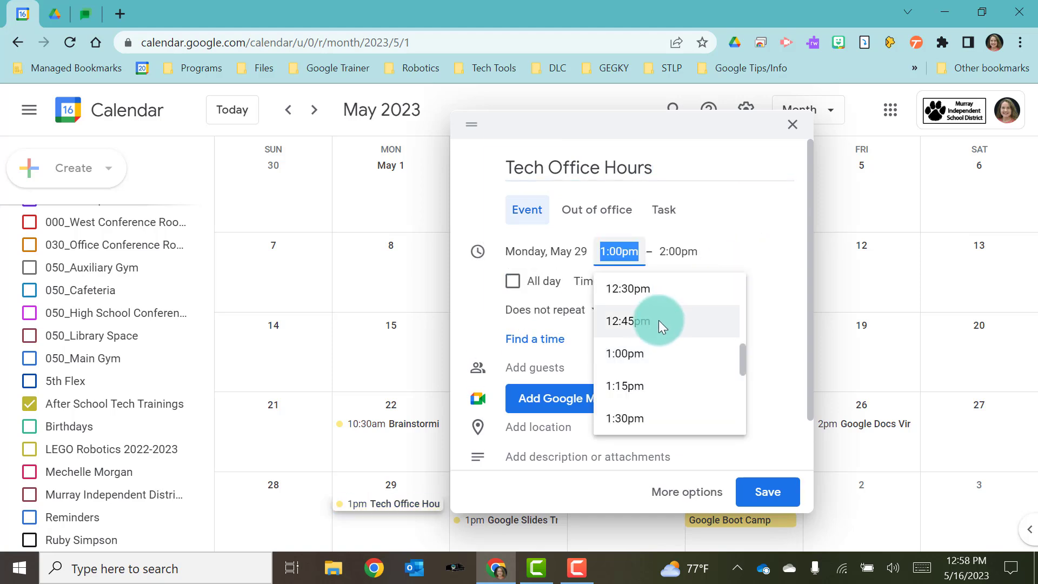
pyautogui.scroll(-3, 639, 350)
pyautogui.scroll(-3, 639, 350)
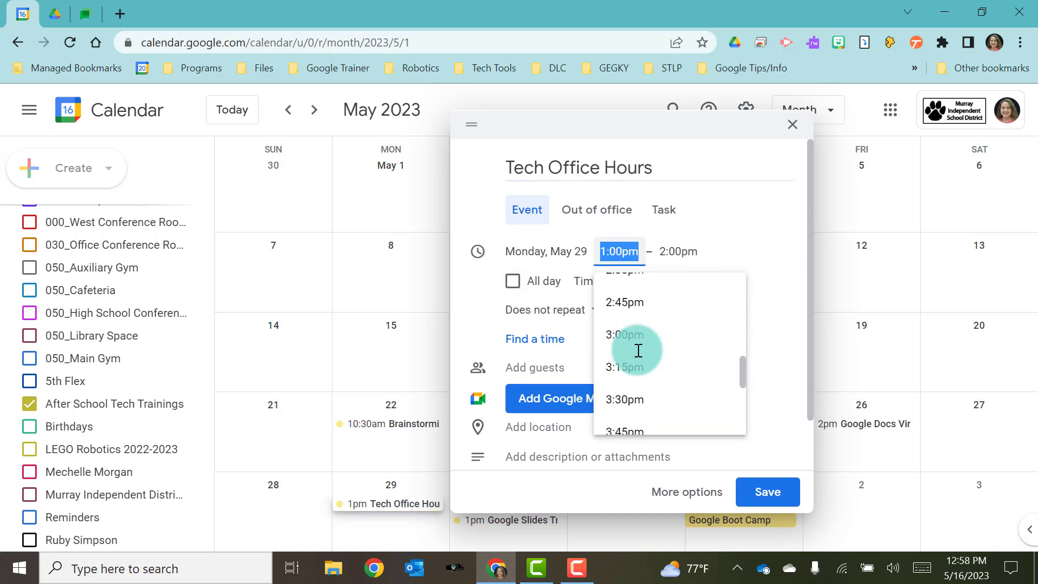
pyautogui.click(632, 341)
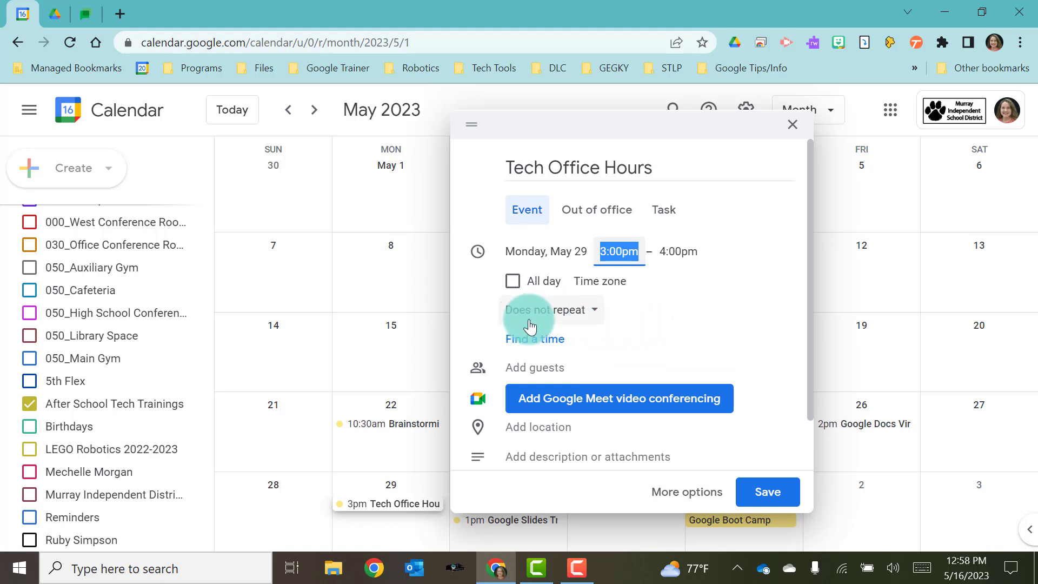
# Set a custom recurrence for Tech Office Hours, repeating every week on Monday and ending after 10 occurrences.
pyautogui.click(549, 322)
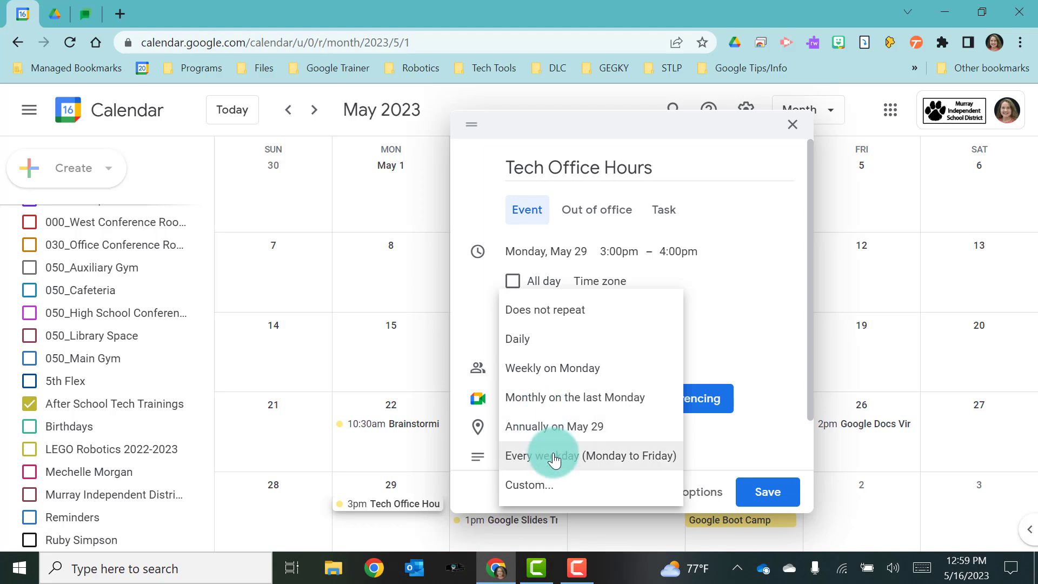
pyautogui.click(538, 485)
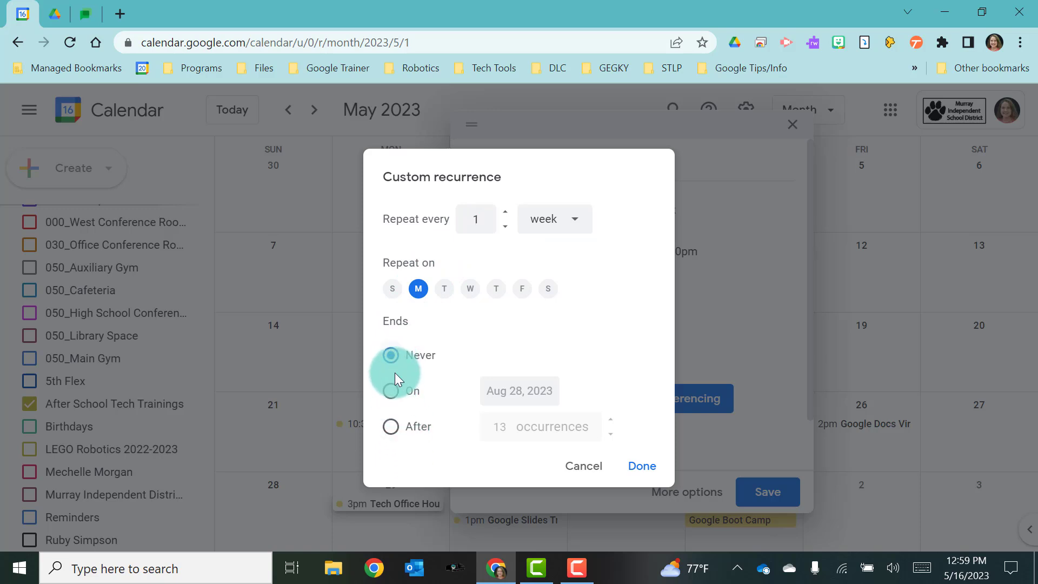
pyautogui.click(391, 391)
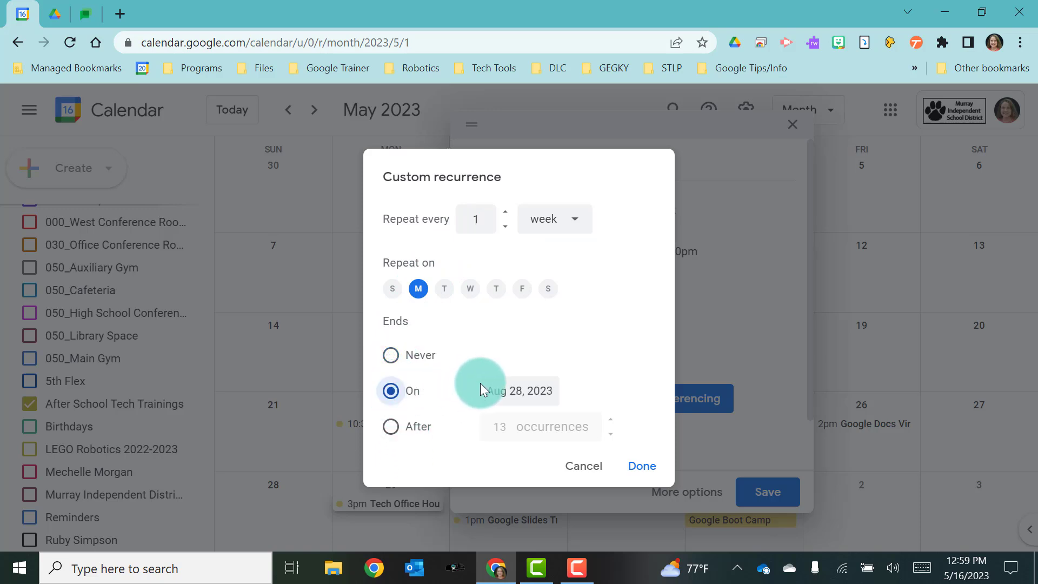
pyautogui.click(390, 427)
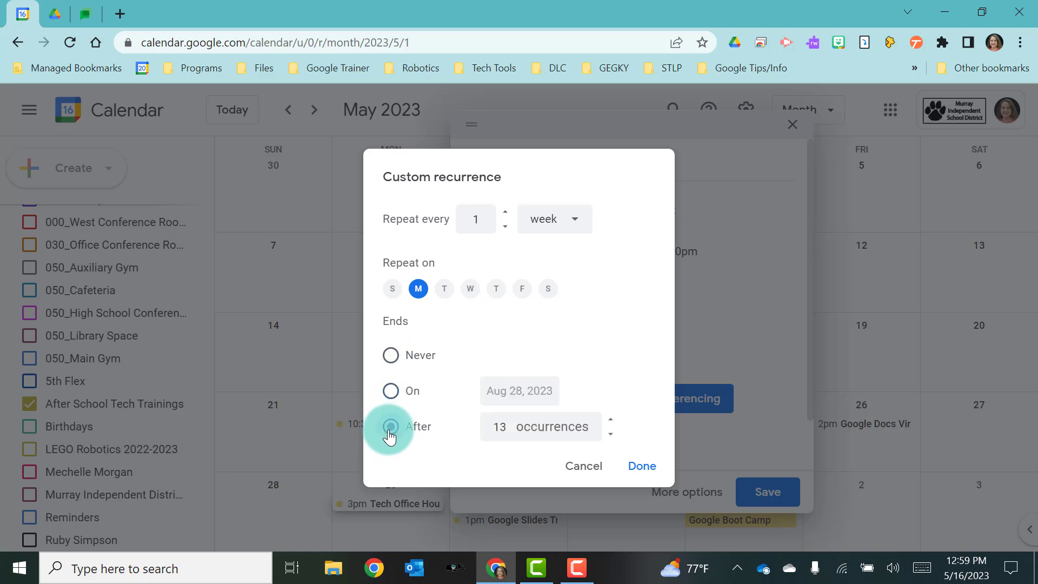
pyautogui.doubleClick(608, 434)
pyautogui.doubleClick(608, 434)
pyautogui.click(613, 422)
pyautogui.click(642, 466)
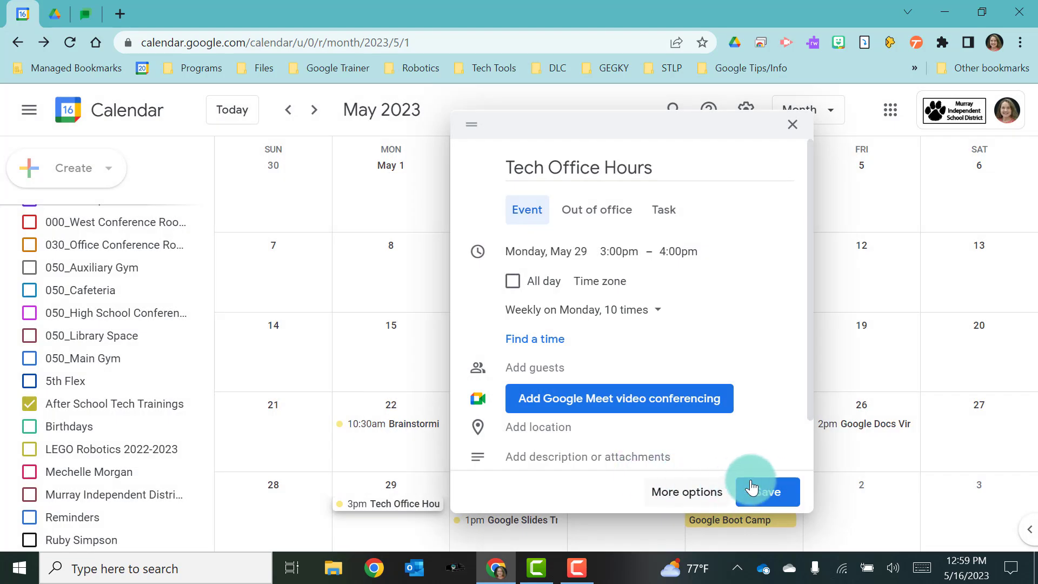
# Save the recurring Tech Office Hours event and advance the calendar to the month after May 2023.
pyautogui.click(752, 487)
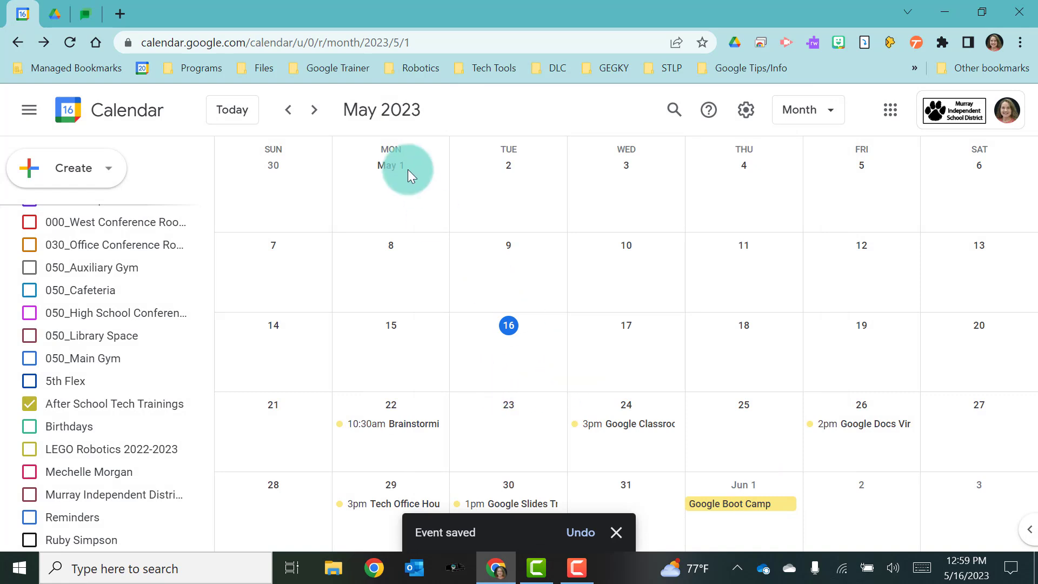
pyautogui.click(315, 115)
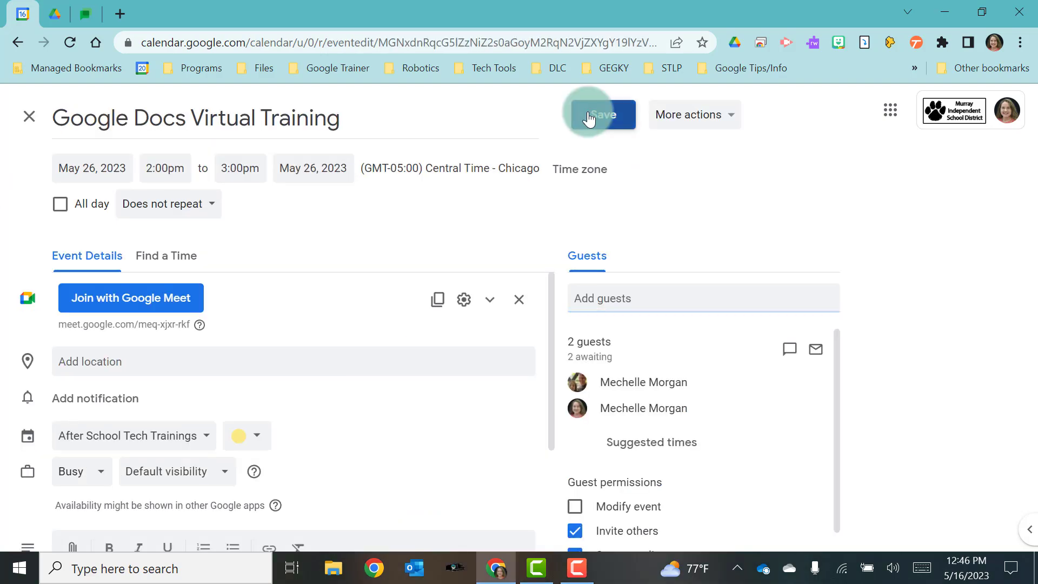
# Save the Google Docs Virtual Training event on May 26 with its two guests.
pyautogui.click(611, 110)
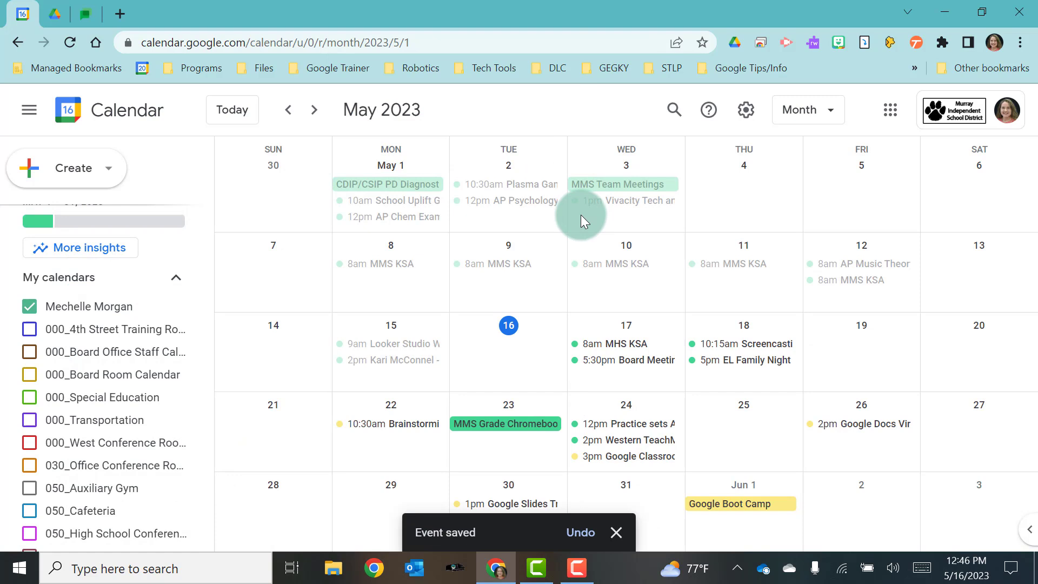